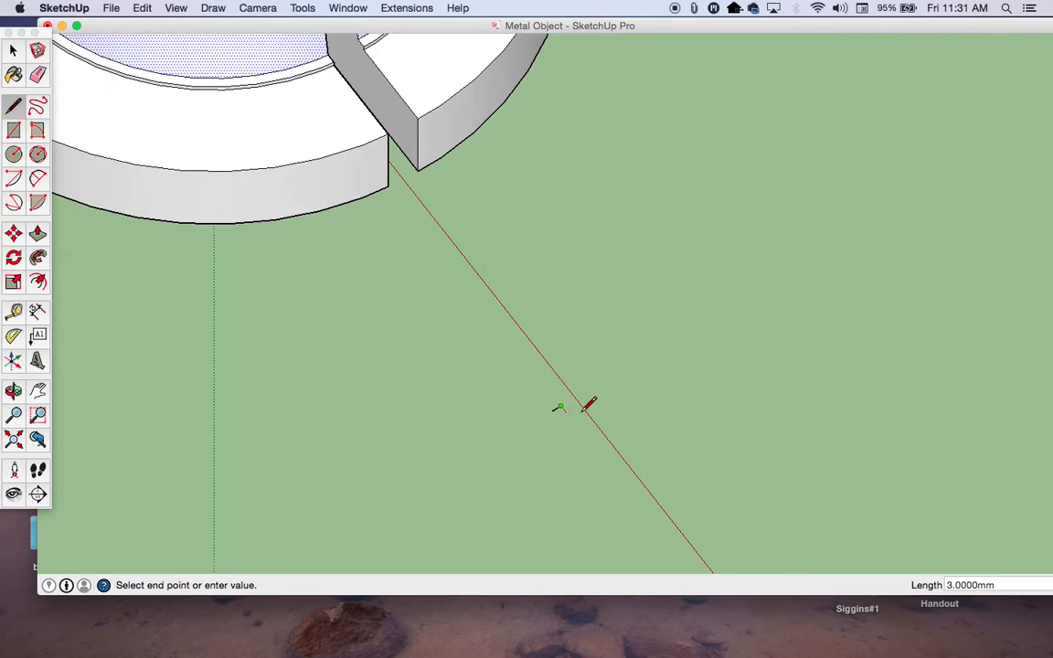
Draw a 3 mm line parallel to the green axis in front of the slotted ring
text(3)
key(Return)
text(3)
key(Return)
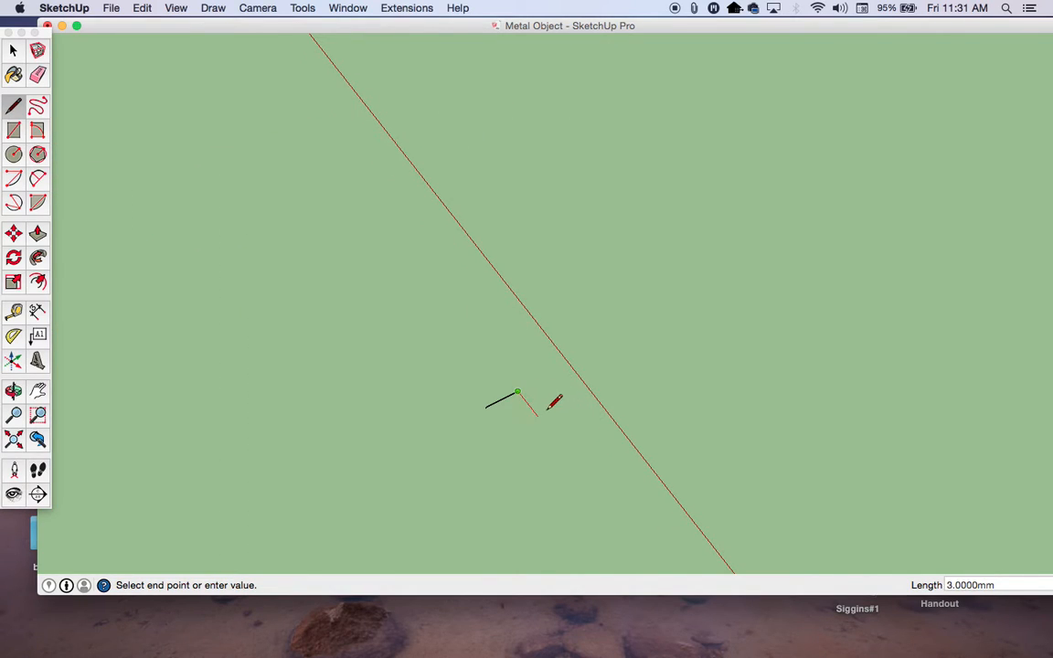
Draw a 4 mm line along the red axis from the midpoint of the 3 mm line, away from the ring
key(super+z)
key(Escape)
click(502, 400)
text(4)
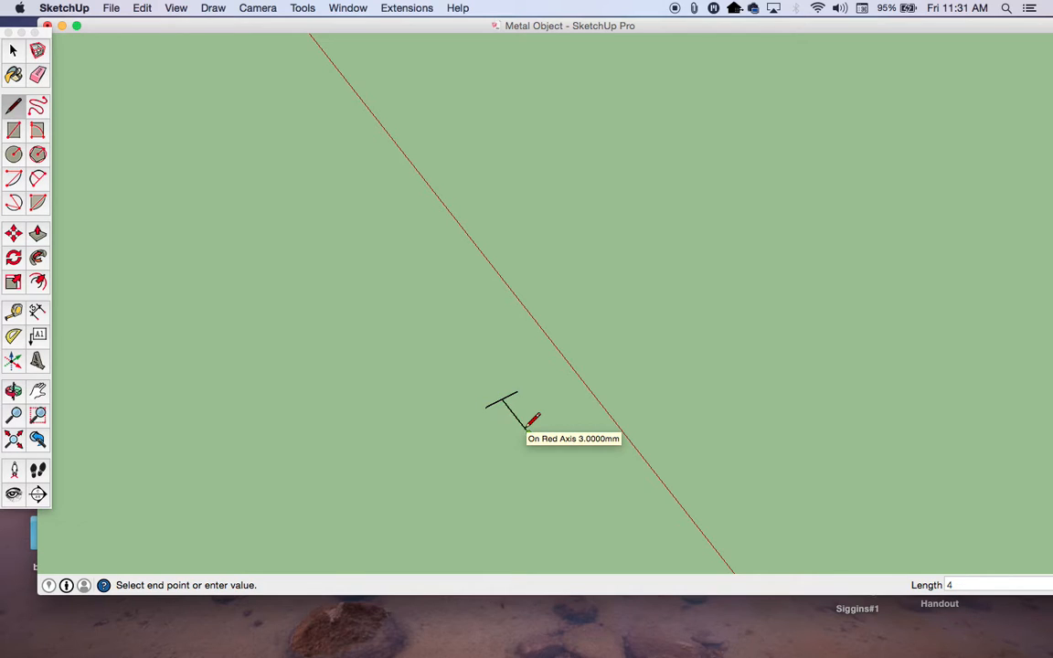
key(Return)
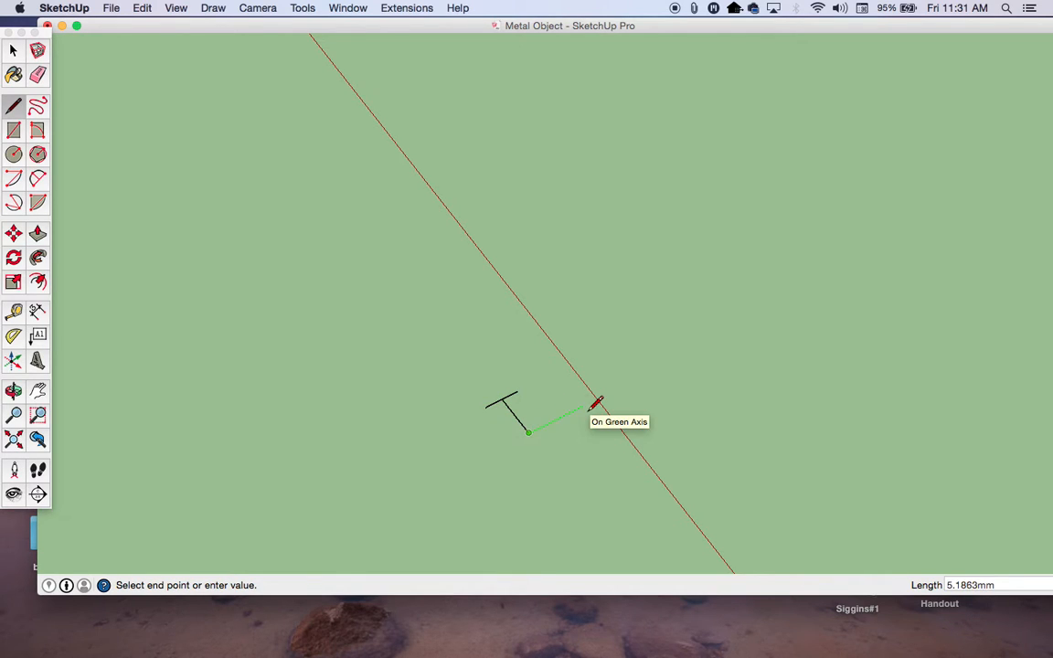
Draw a 3.5 mm line in each direction along the green axis from the far end of the 4 mm line
text(3.5)
key(Return)
click(528, 432)
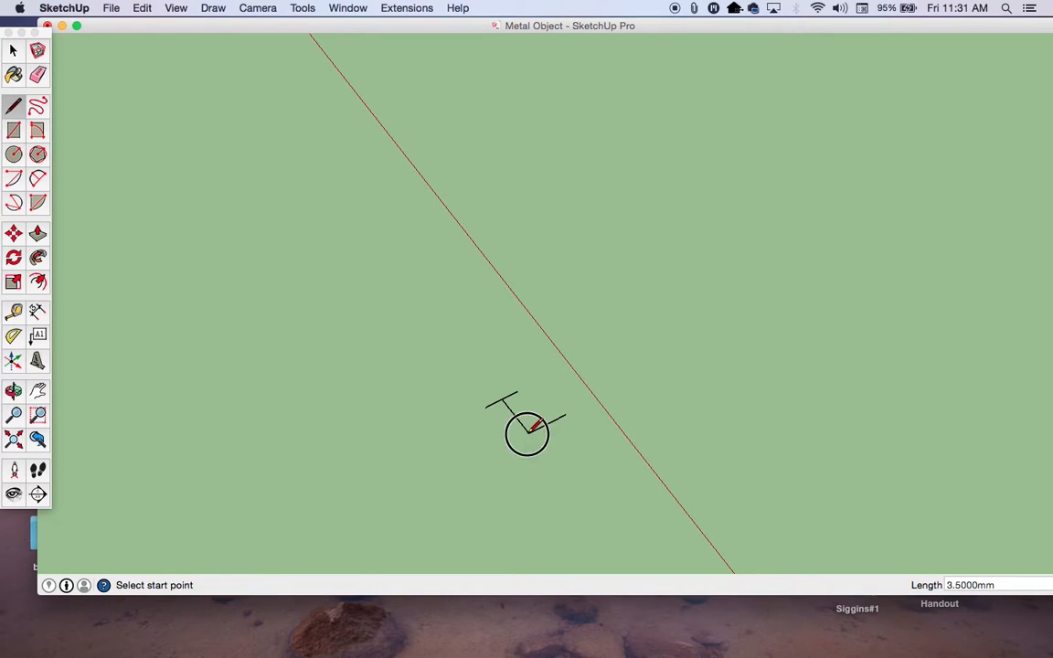
click(529, 430)
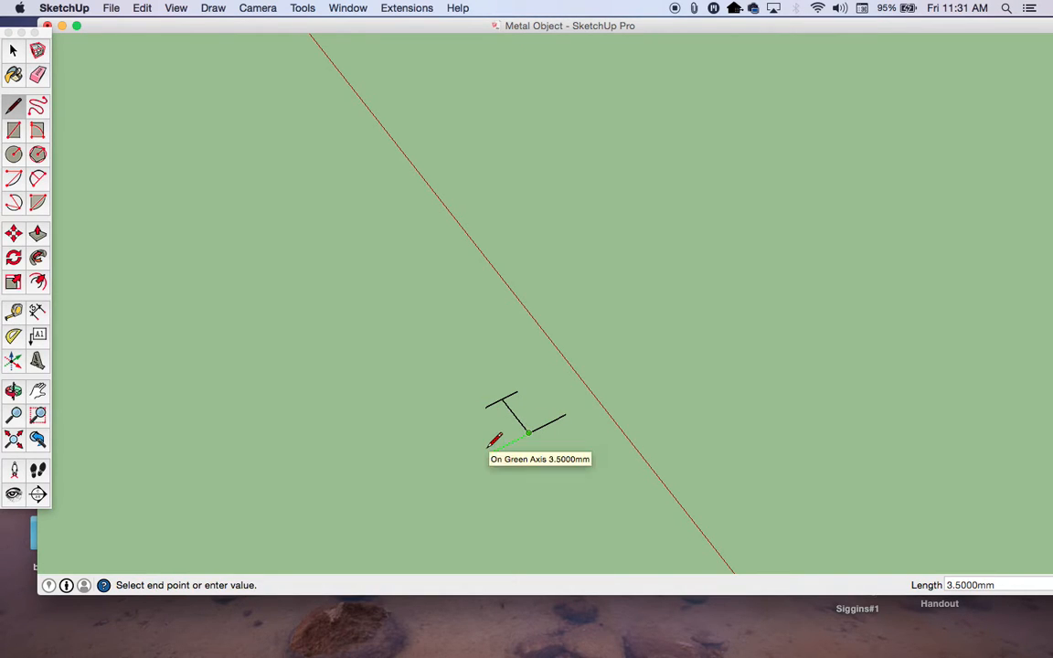
text(3.5)
key(Return)
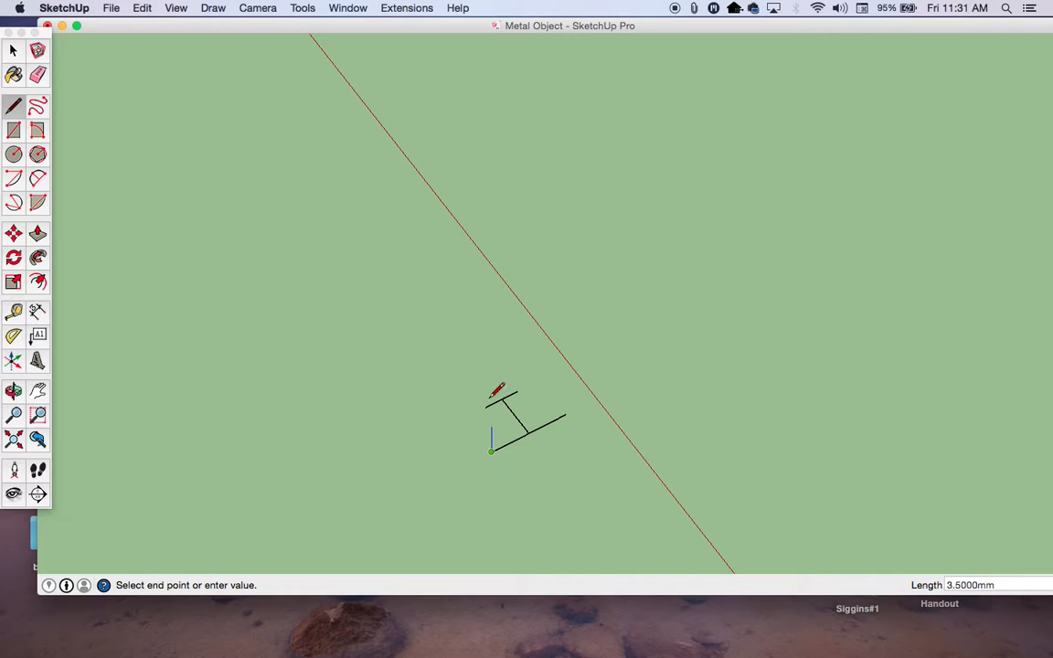
Close the trapezoid by connecting the ends of its short and long edges, and erase the centre line inside it
click(487, 406)
click(518, 391)
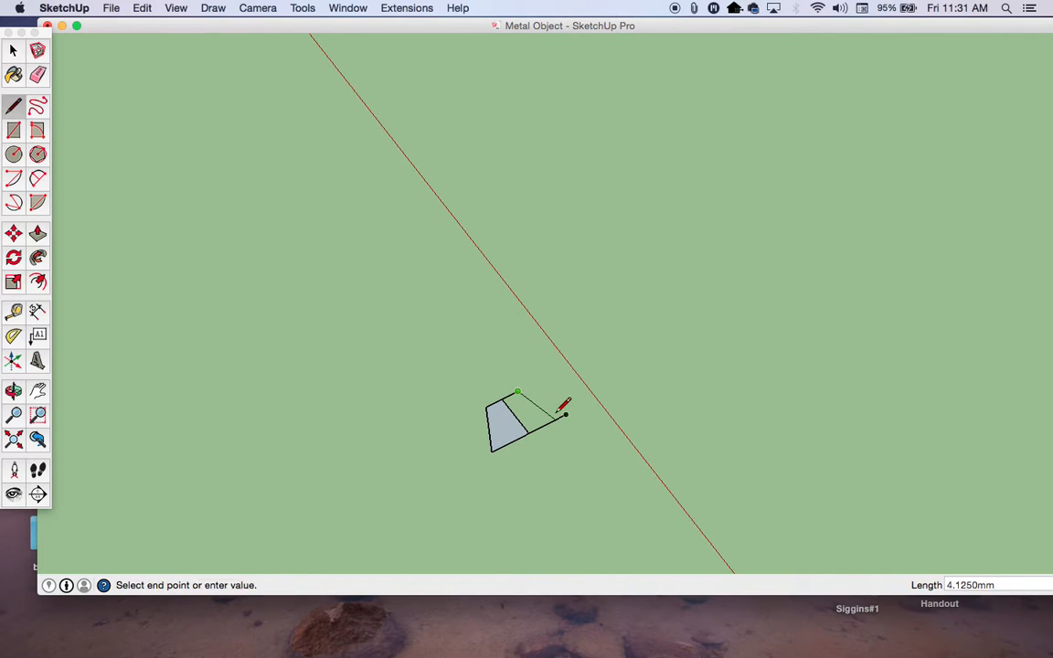
click(565, 415)
key(space)
key(e)
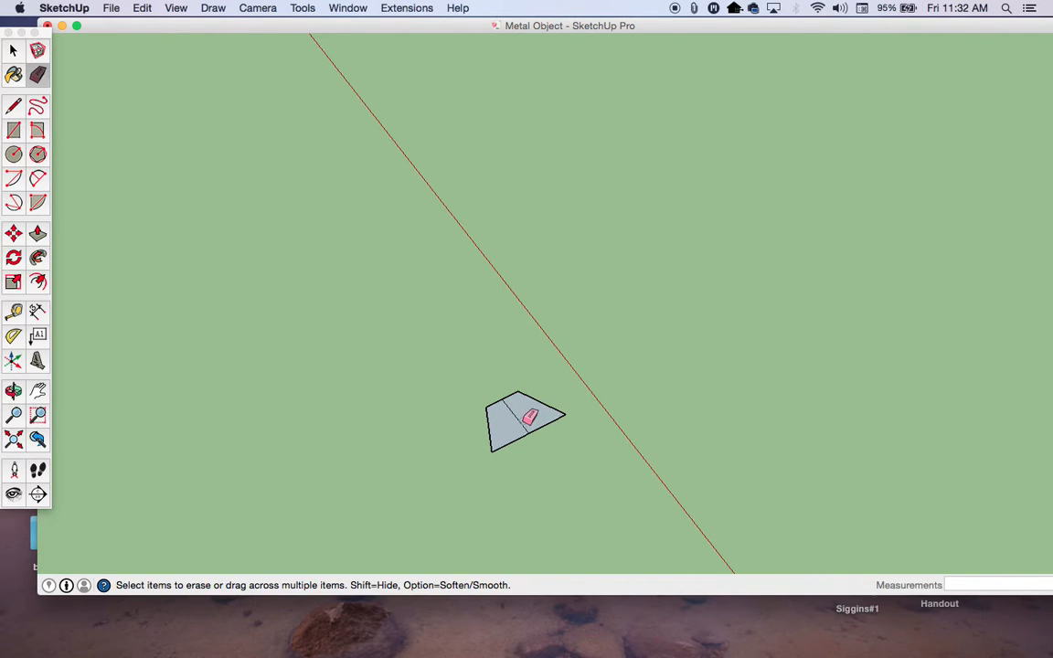
click(524, 427)
Select the trapezoid face with its edges and flip it along the green direction
scroll(570, 385, down, 2)
scroll(576, 383, down, 2)
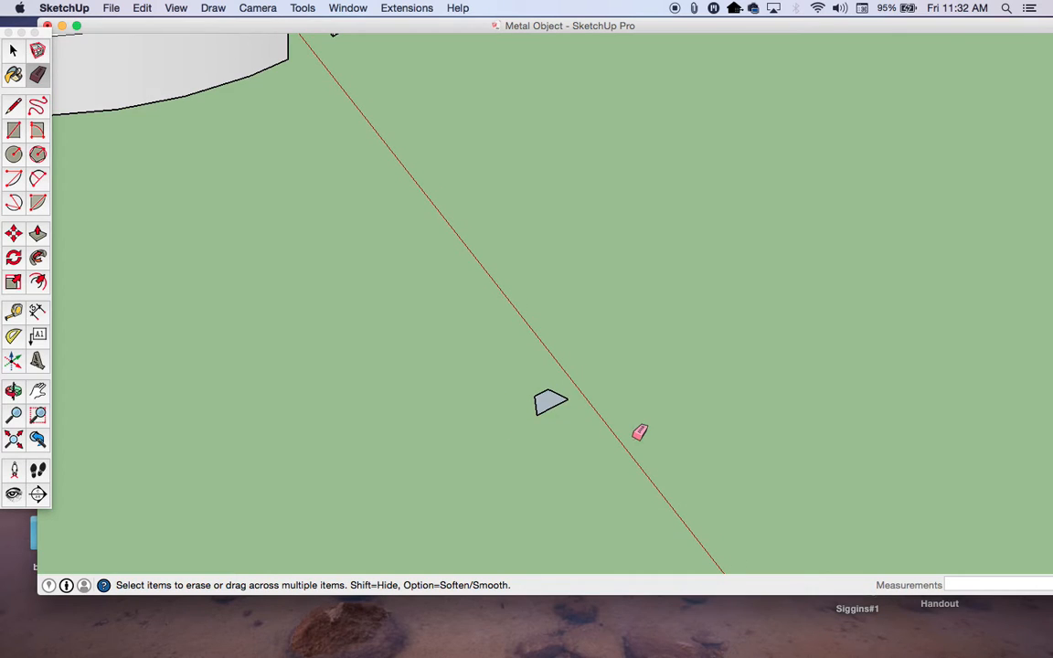
scroll(639, 433, down, 4)
key(space)
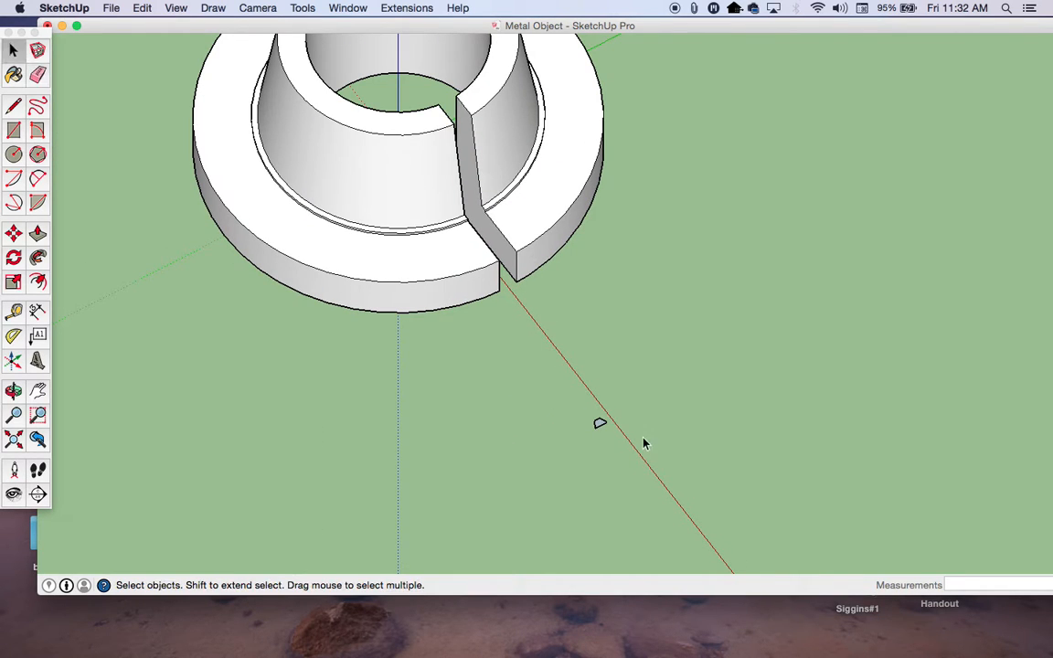
click(592, 424)
scroll(612, 444, up, 5)
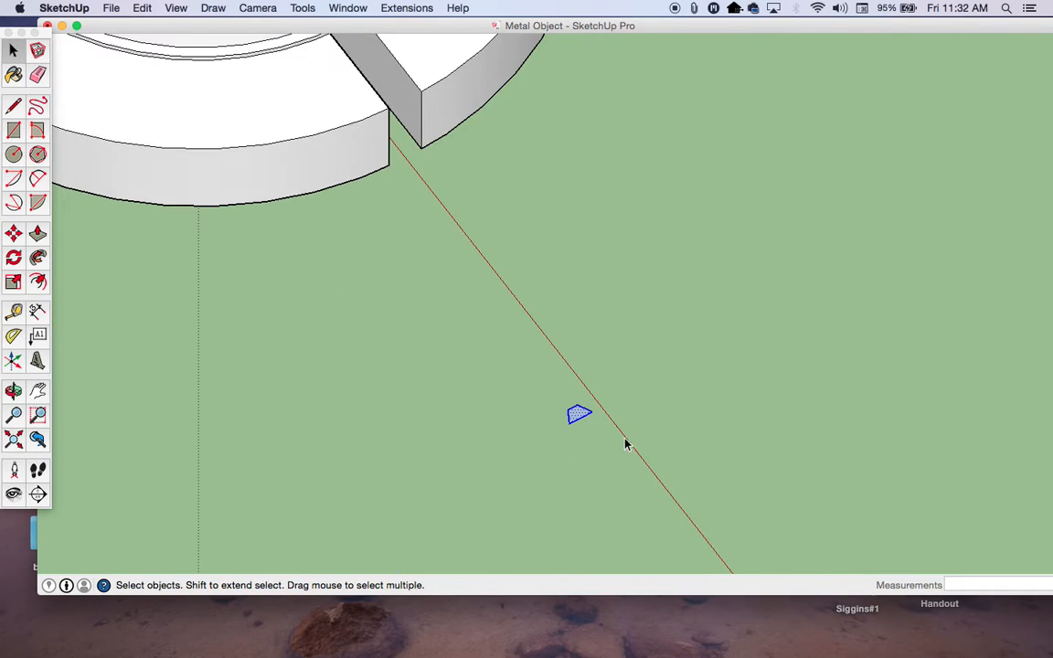
right_click(543, 394)
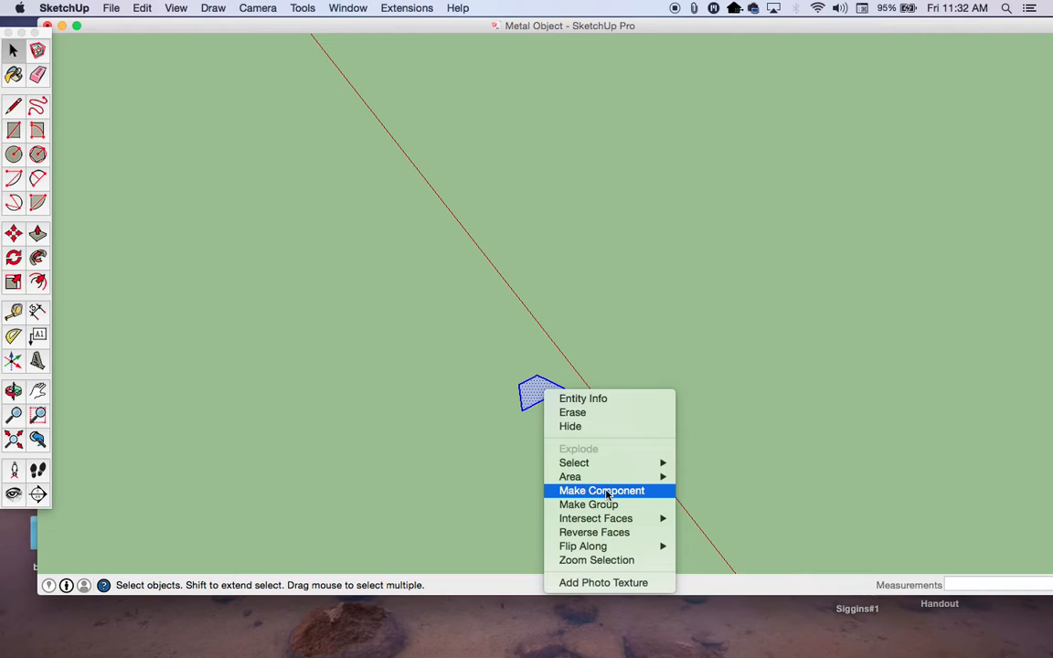
mouse_move(607, 546)
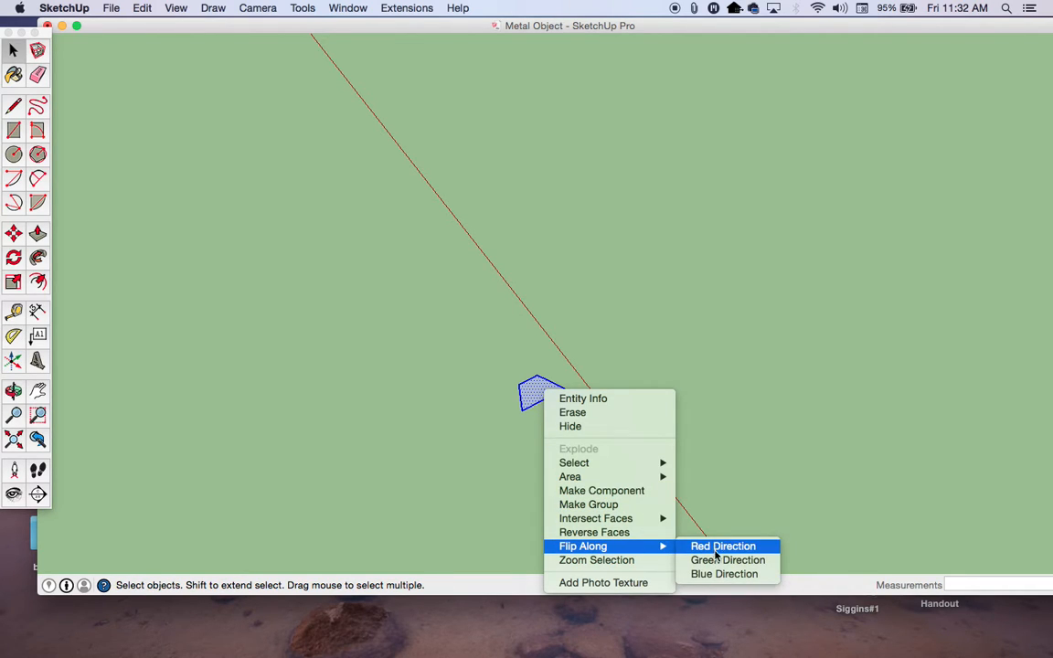
click(715, 561)
Flip the selected trapezoid along the blue direction and along the red direction
right_click(536, 389)
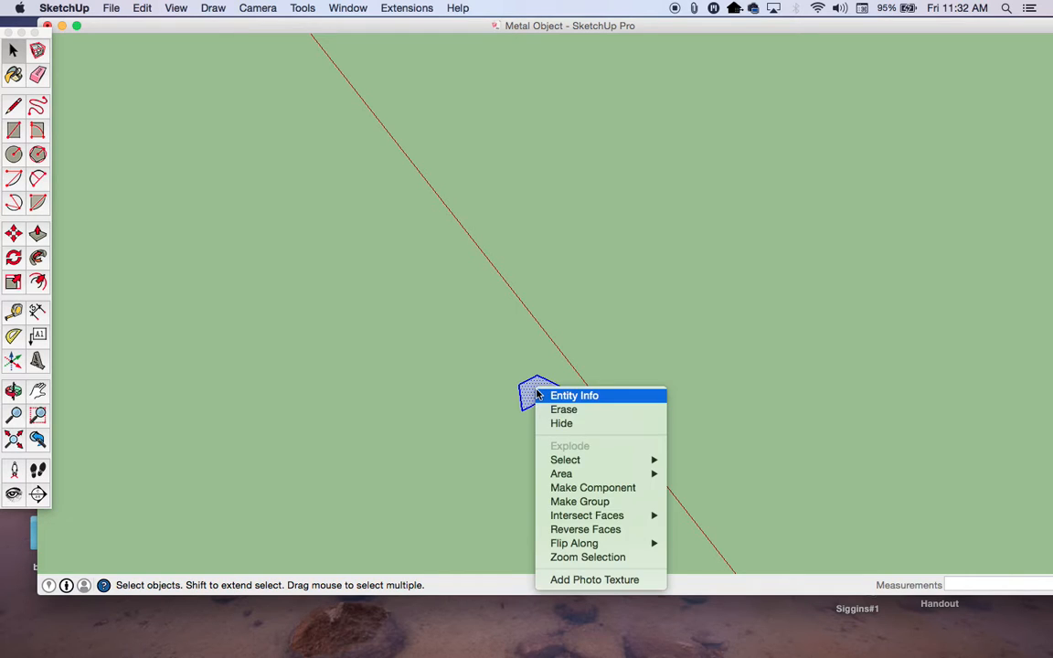
mouse_move(594, 543)
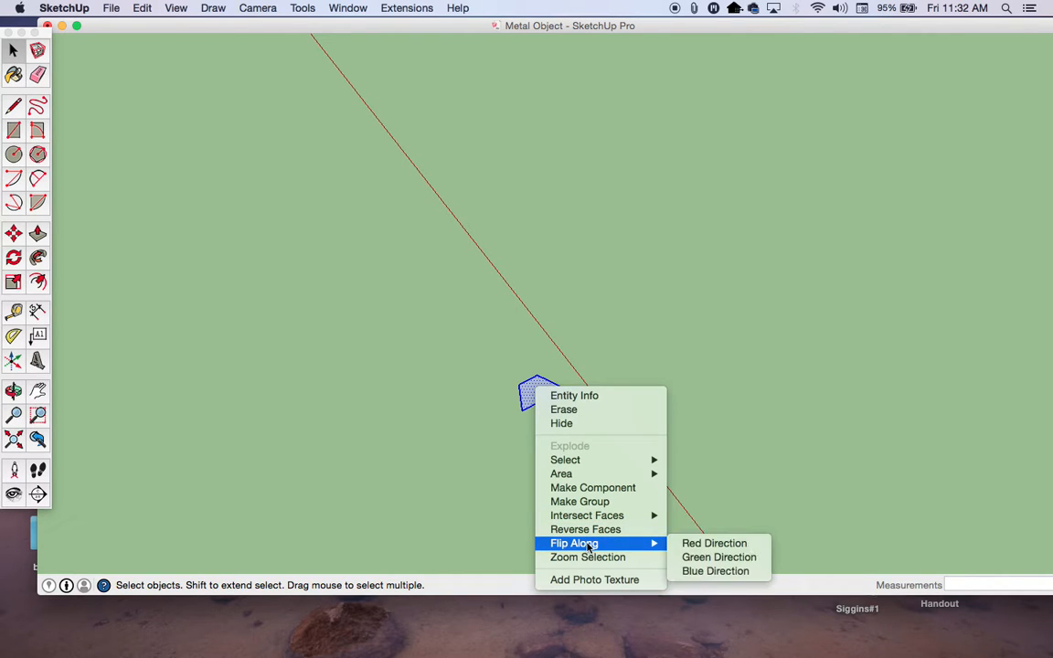
click(703, 571)
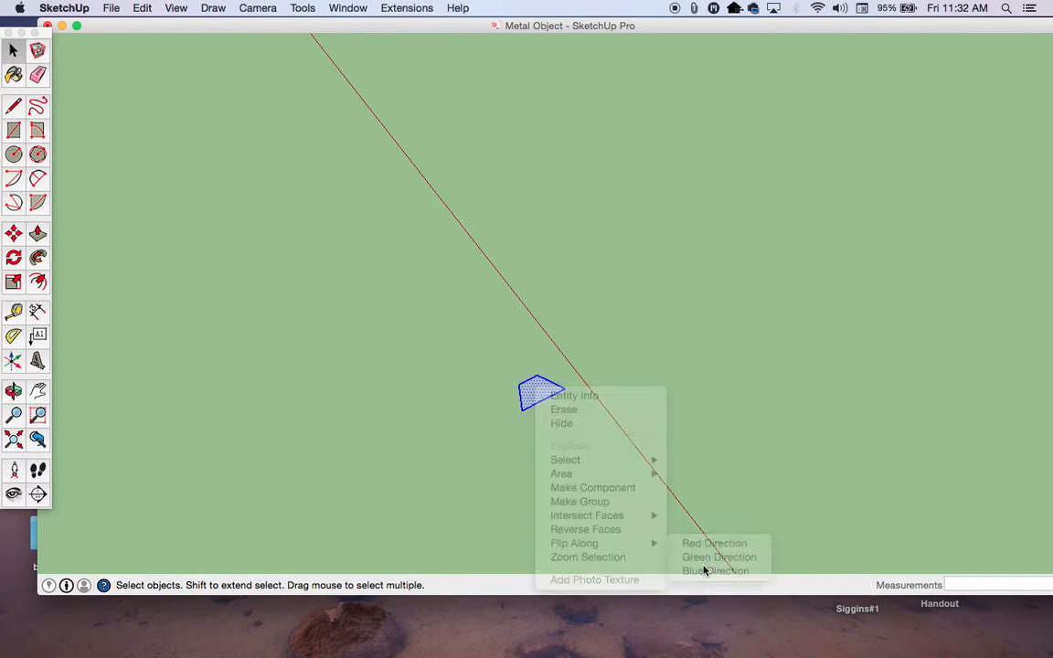
right_click(541, 390)
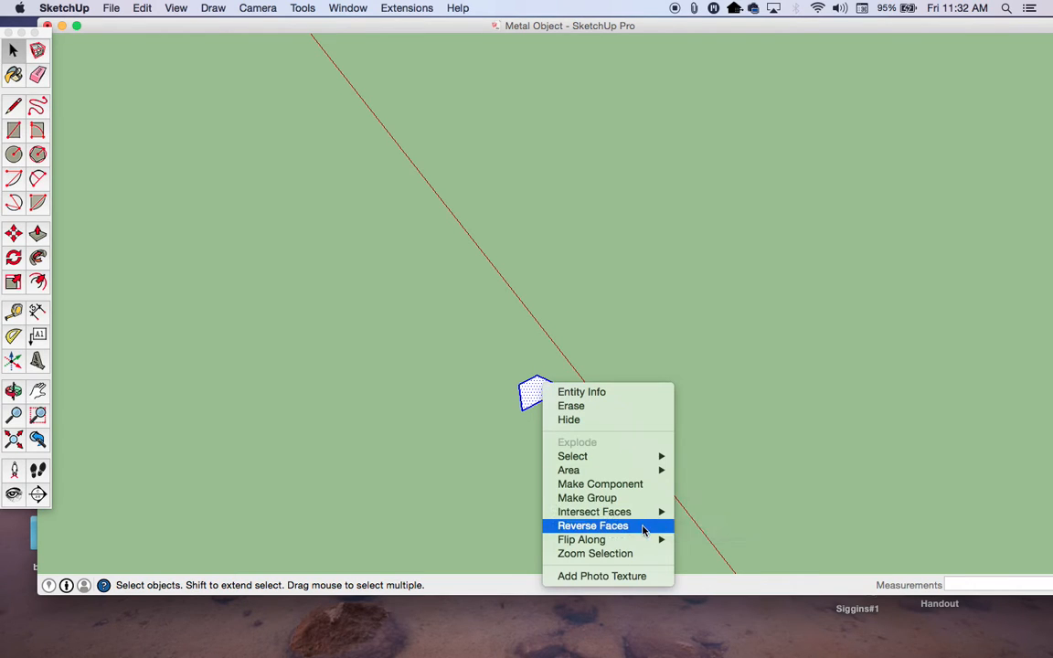
mouse_move(663, 541)
click(708, 542)
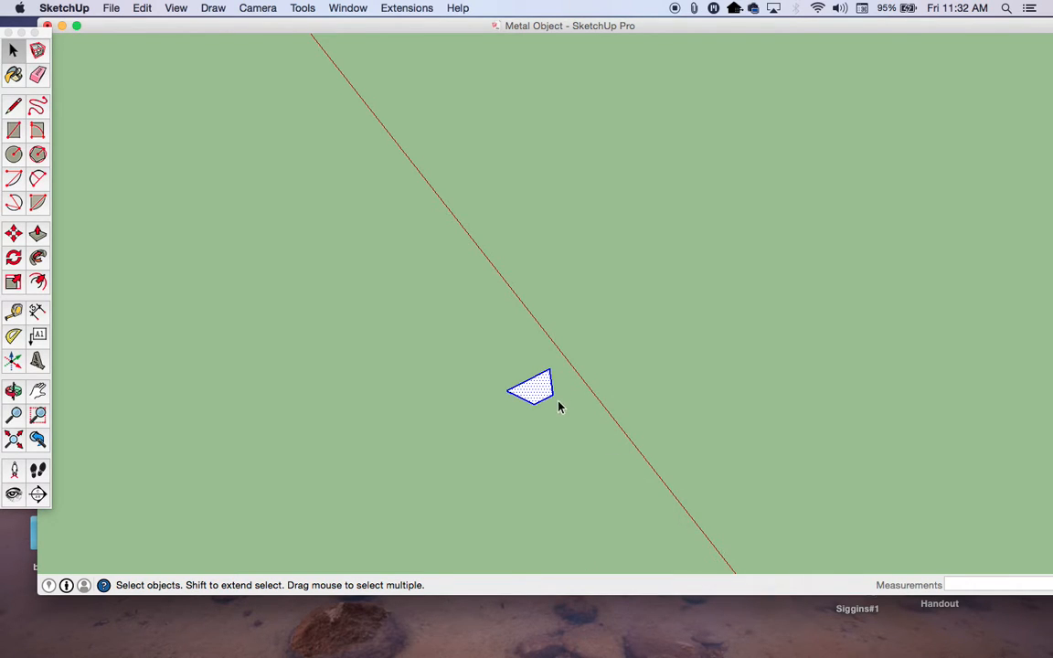
Draw a 45 mm line along the red axis from the midpoint of the trapezoid's long edge, away from the ring
scroll(461, 415, down, 2)
scroll(557, 435, down, 2)
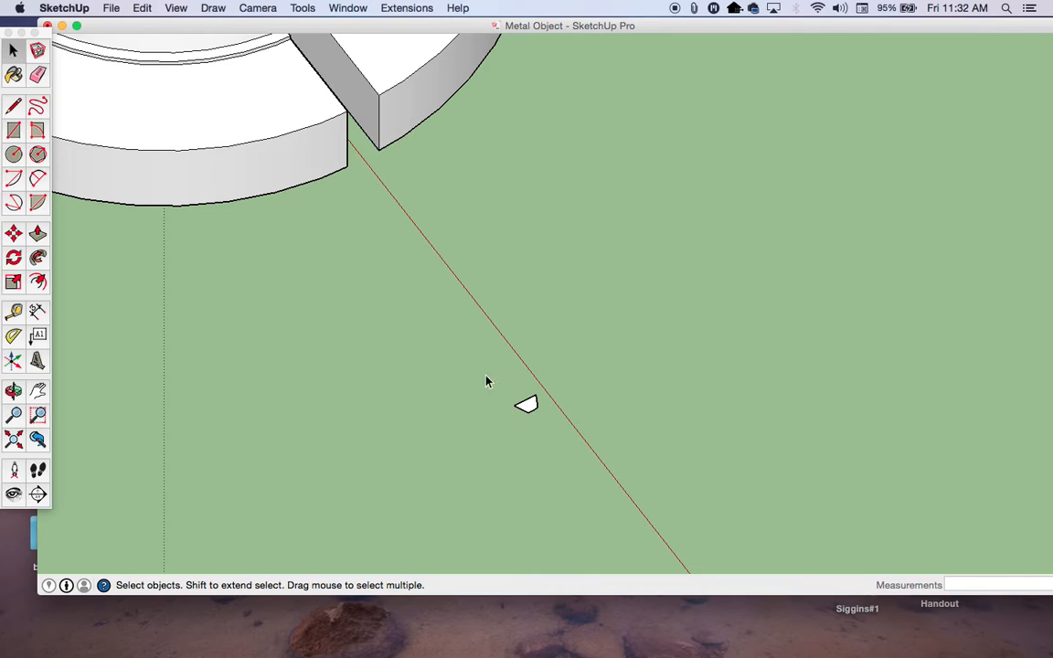
scroll(519, 424, down, 1)
scroll(573, 495, up, 4)
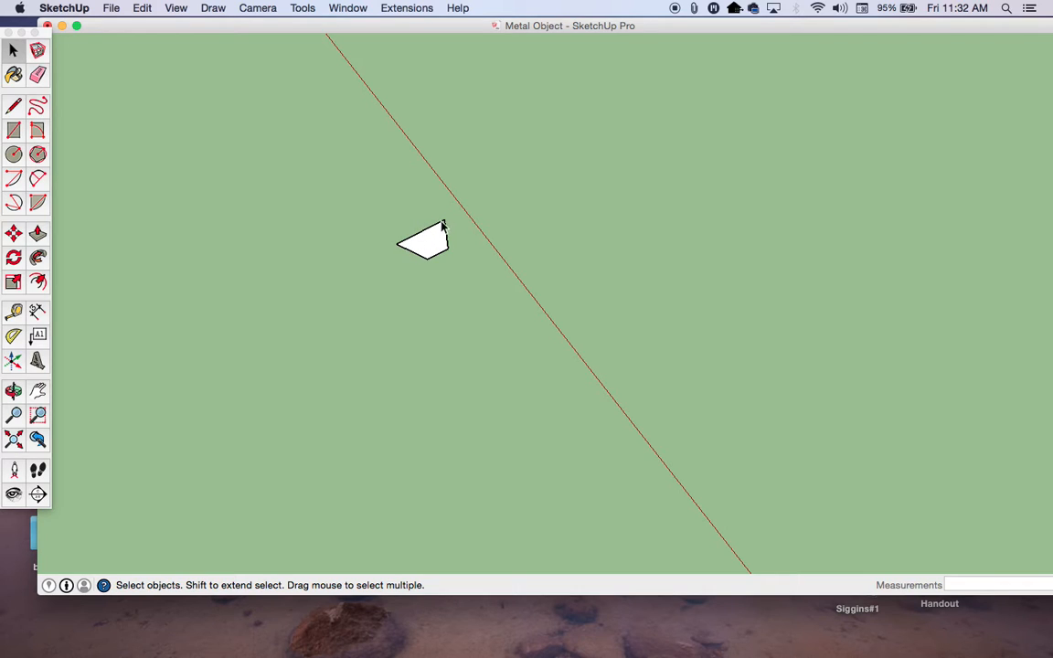
scroll(407, 236, down, 8)
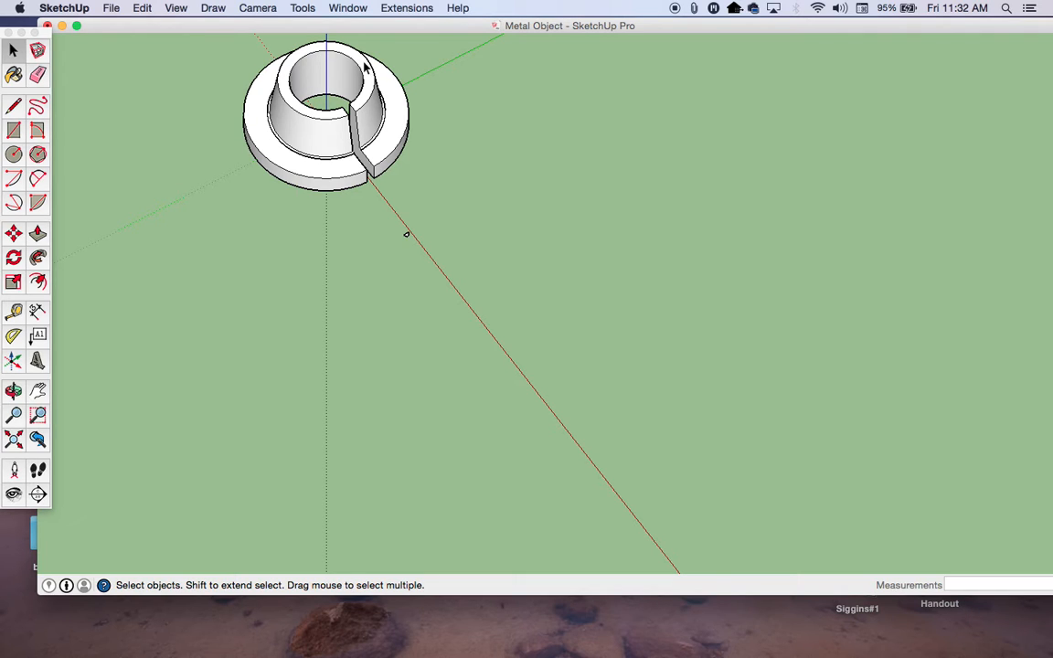
scroll(516, 270, up, 1)
scroll(493, 265, up, 5)
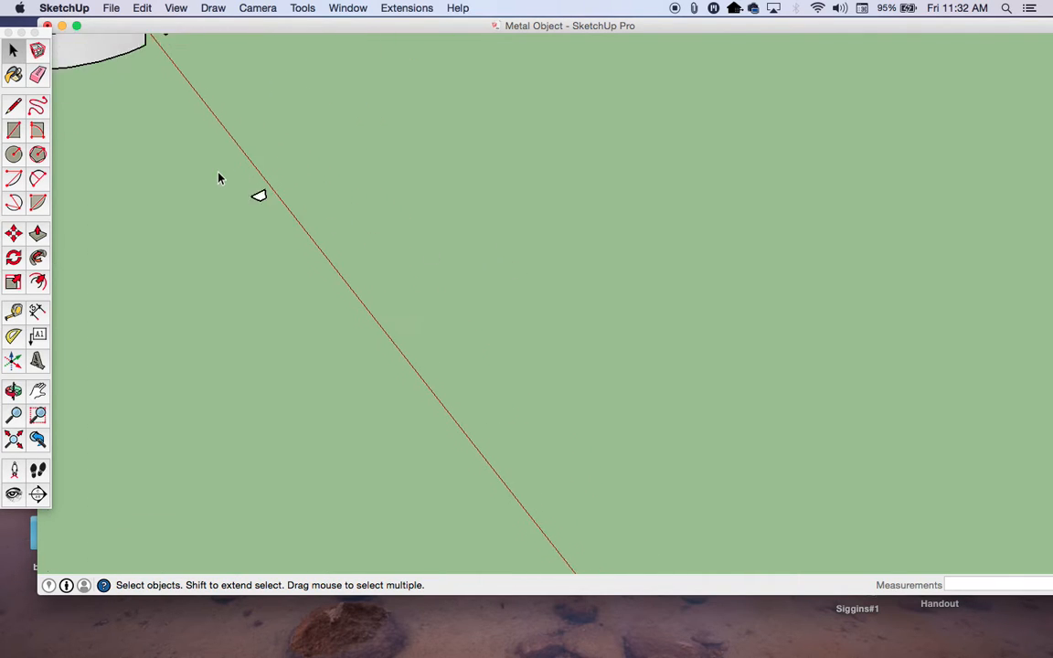
key(l)
scroll(274, 201, up, 1)
click(275, 200)
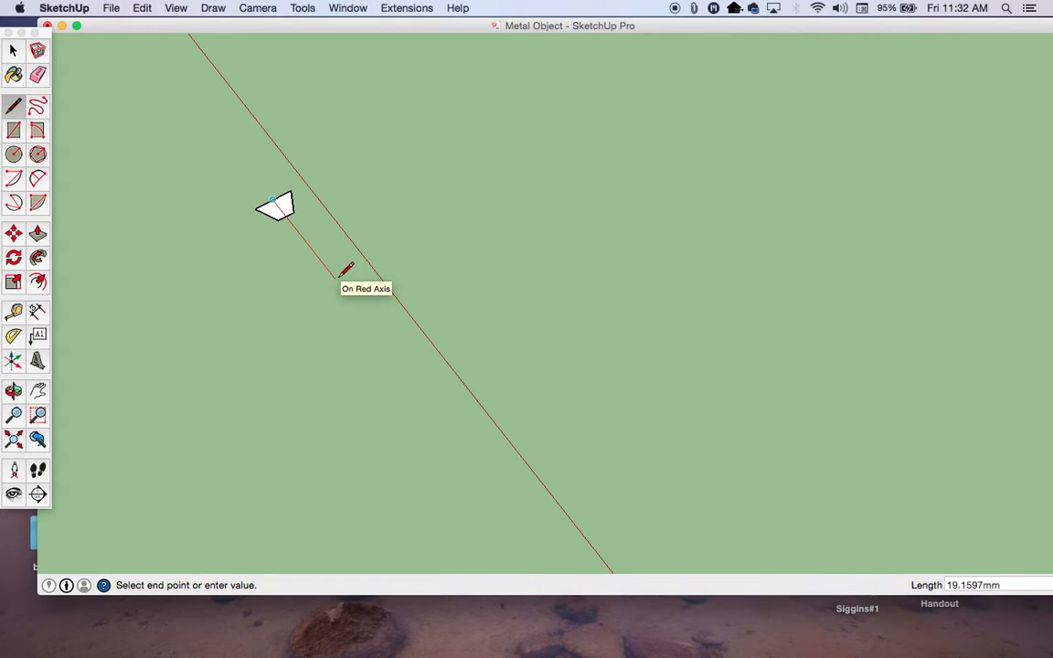
text(45)
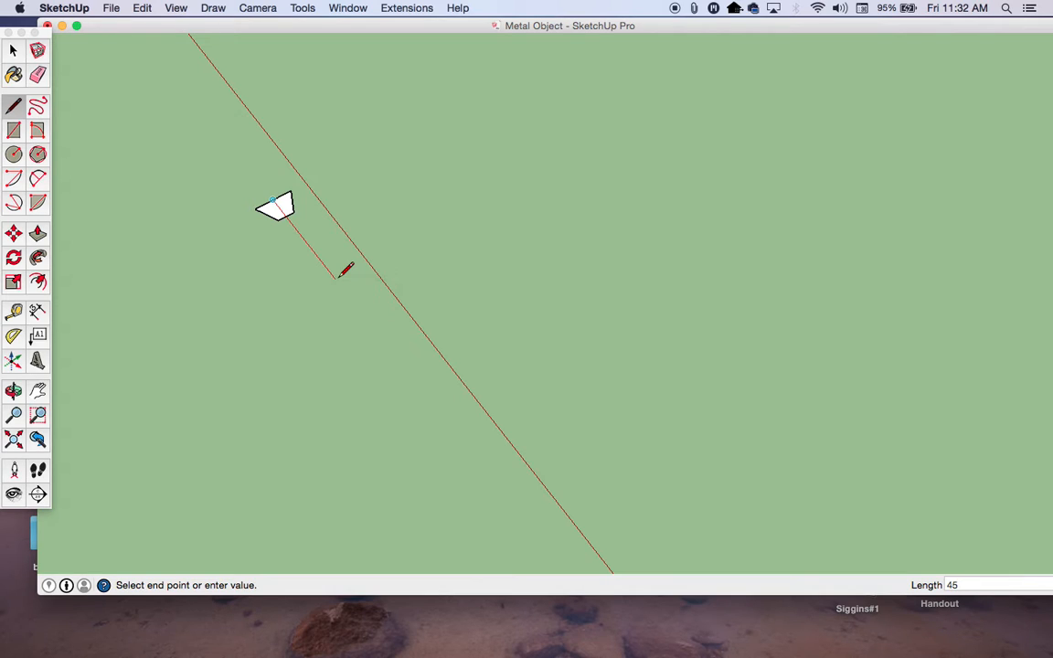
key(Return)
key(space)
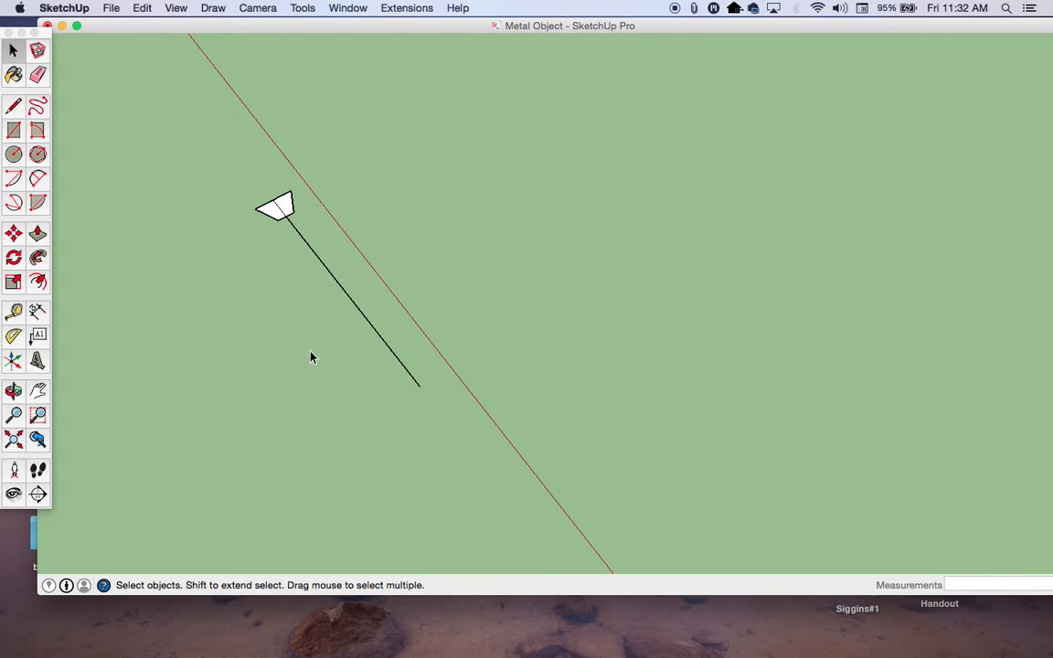
click(14, 153)
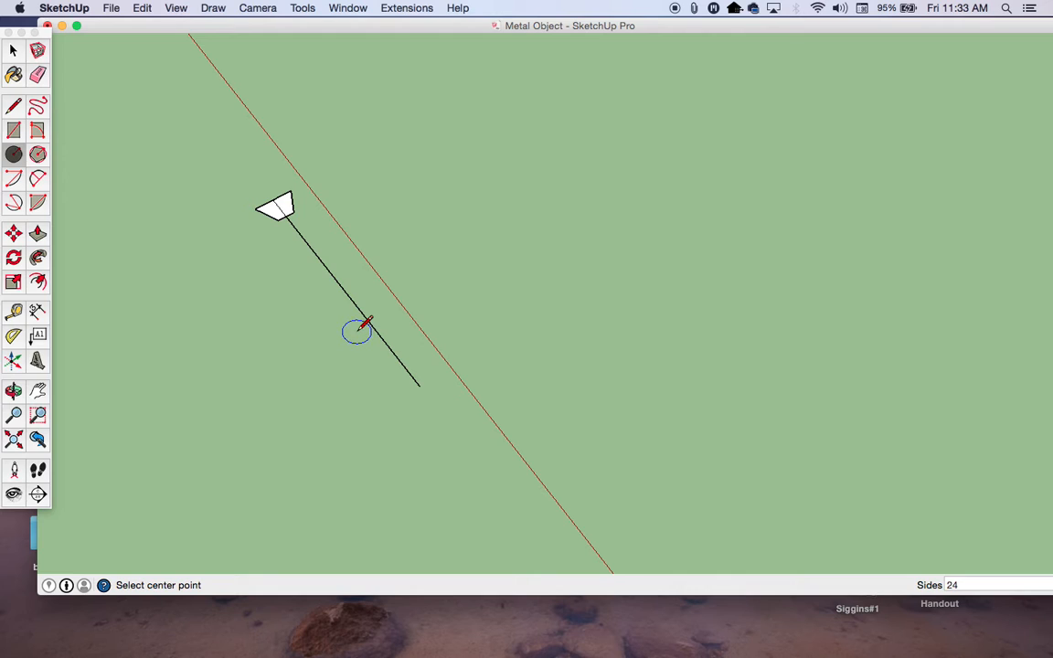
click(14, 259)
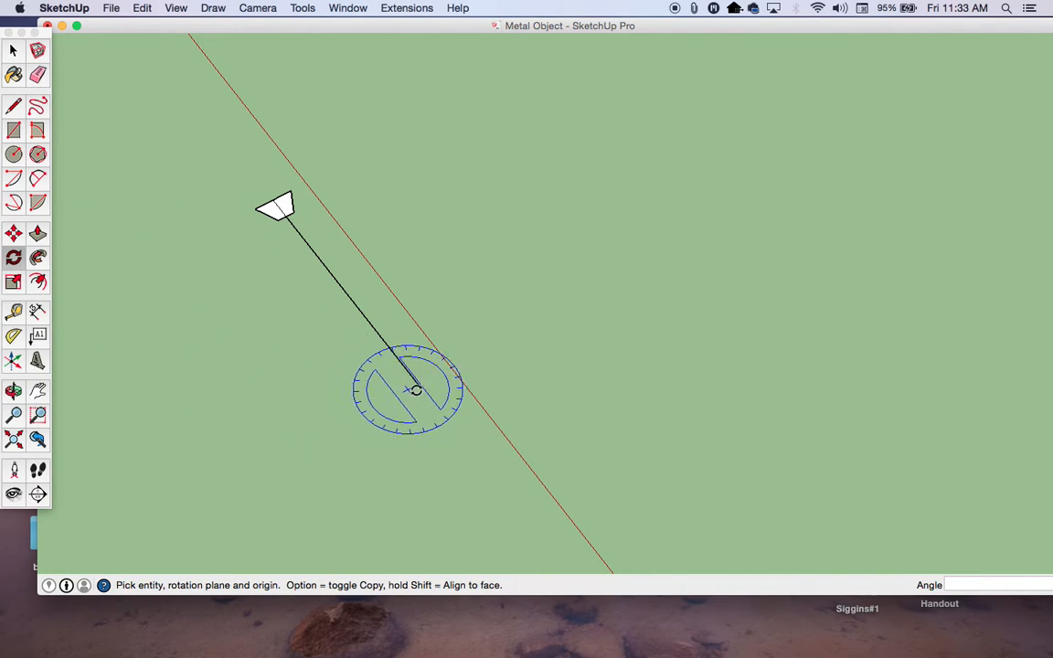
click(419, 388)
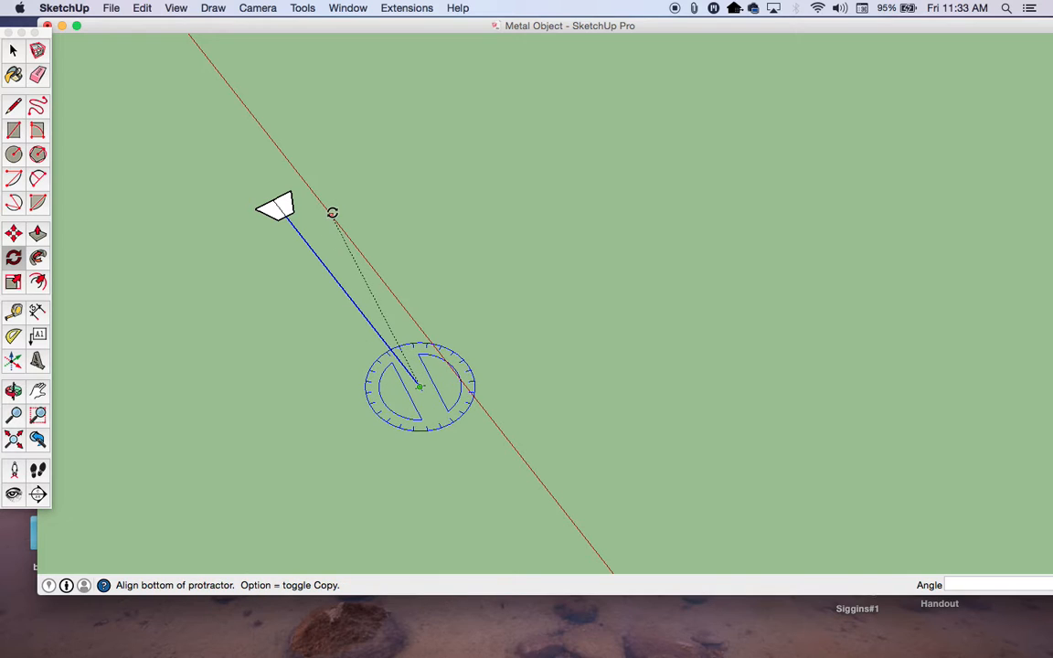
key(space)
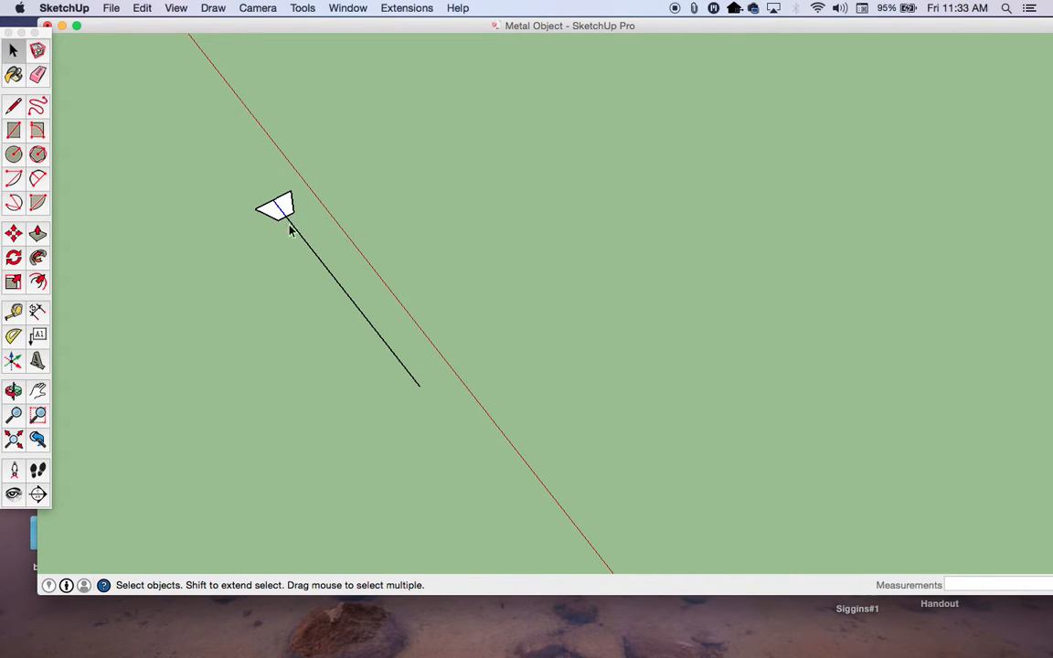
Select the whole trapezoid without the line extending beyond it and make it a component that replaces the selection
drag(308, 217, 220, 194)
drag(313, 218, 227, 165)
scroll(292, 234, up, 3)
drag(356, 224, 169, 112)
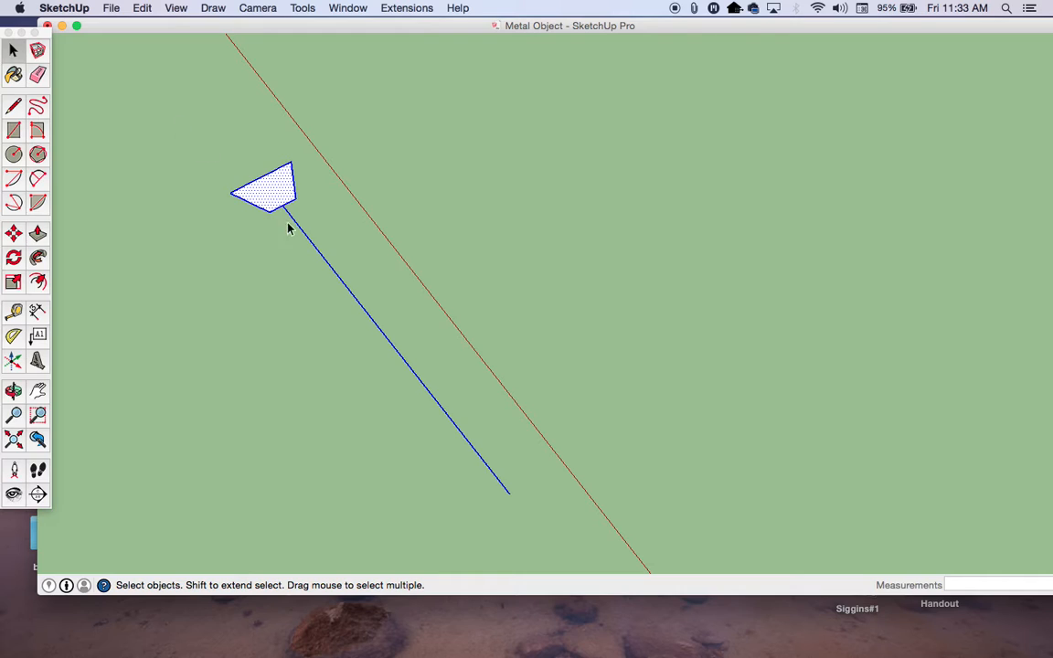
click(320, 261)
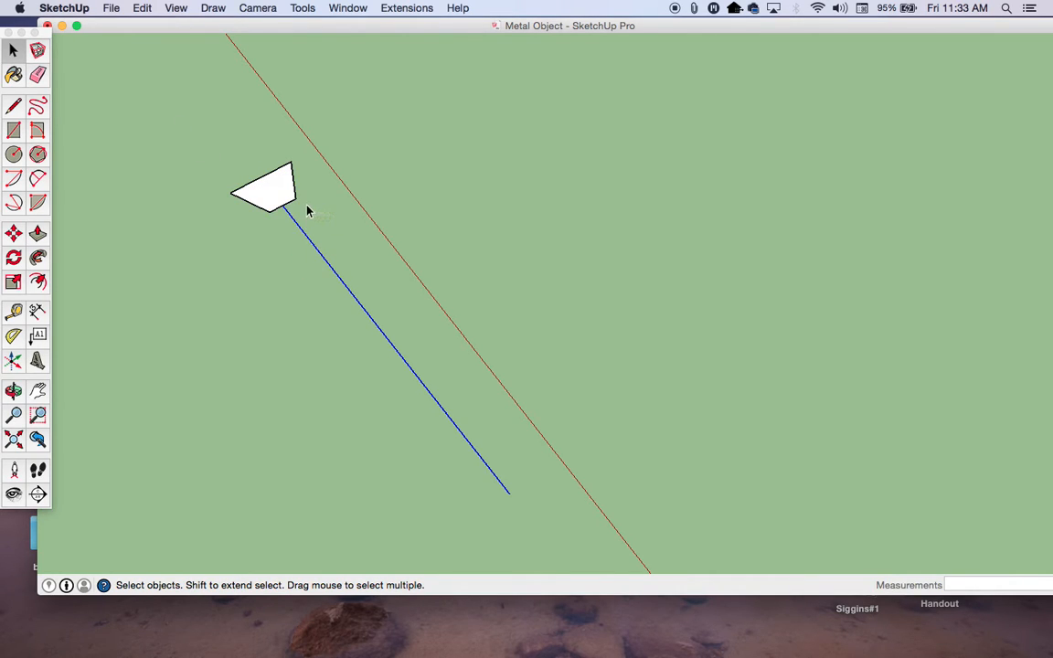
drag(329, 203, 128, 102)
shift+click(292, 219)
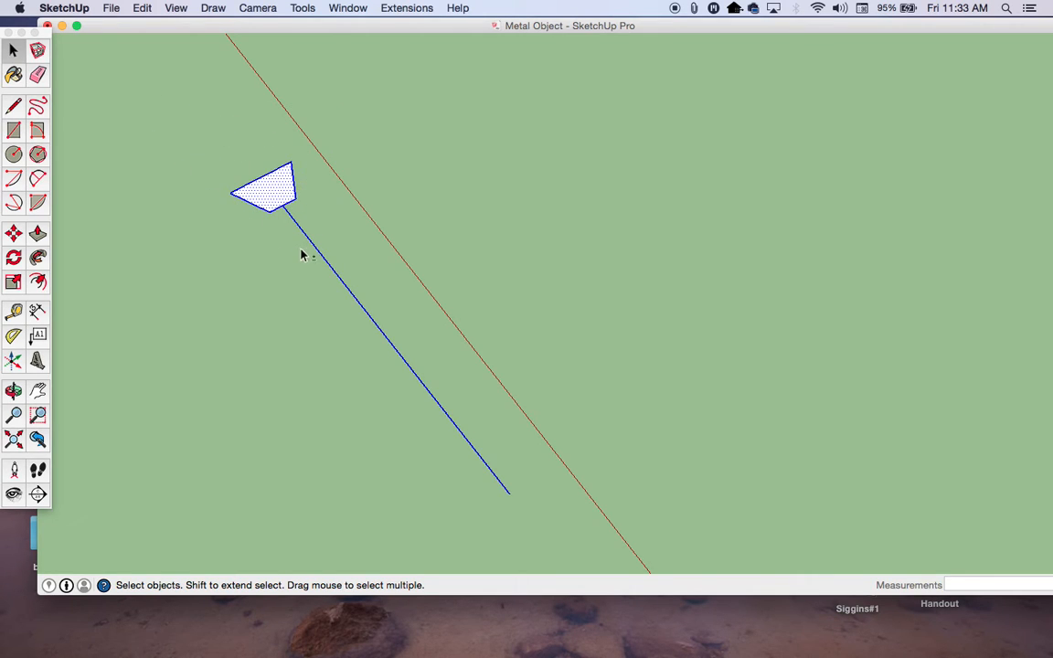
shift+click(315, 244)
right_click(283, 184)
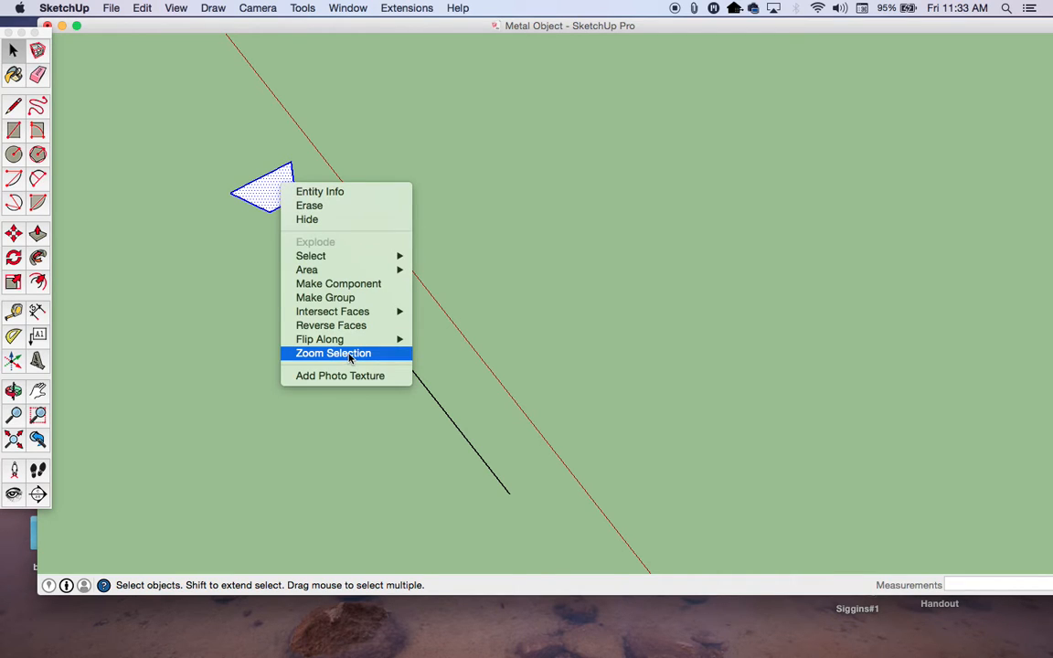
click(347, 284)
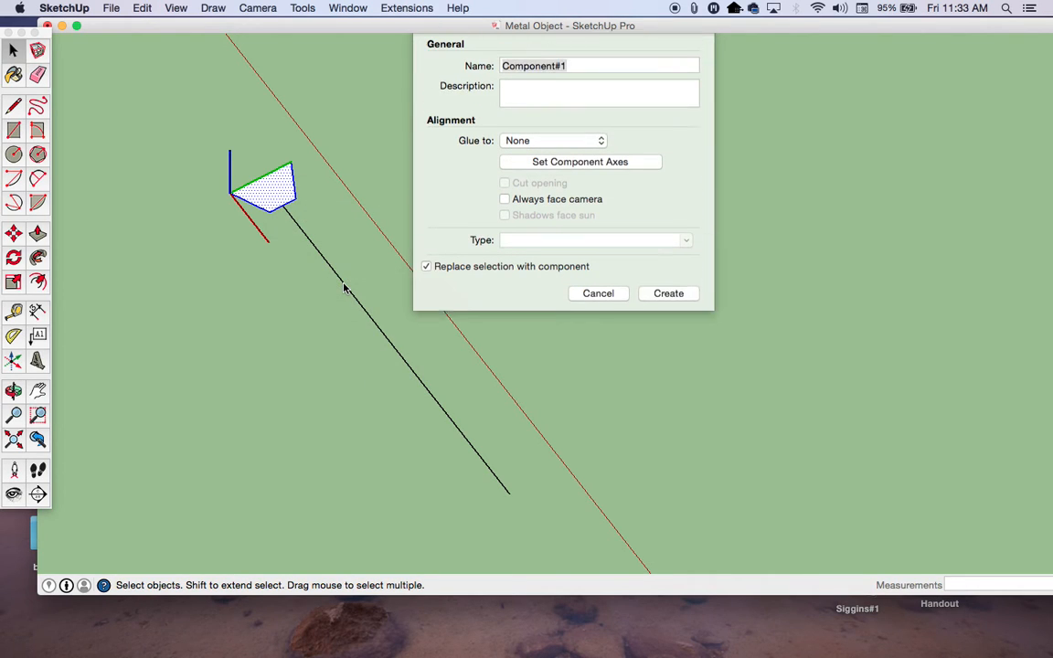
click(658, 308)
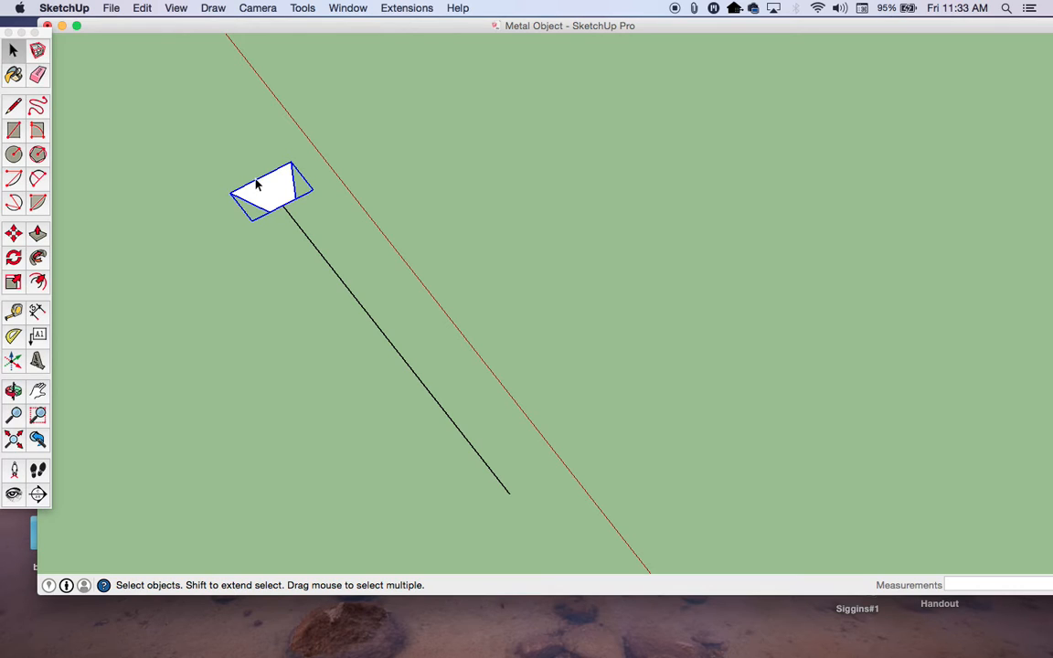
Rotate-copy the trapezoid component 360° about the reference line's free end, divide it into 27 copies, and delete the line
click(13, 259)
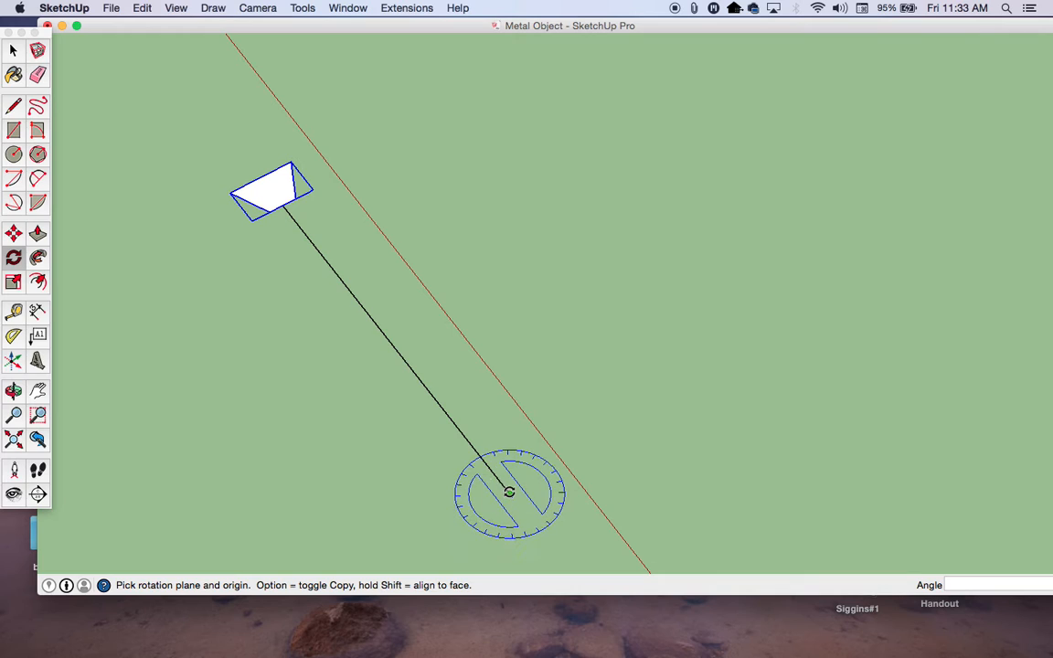
click(509, 494)
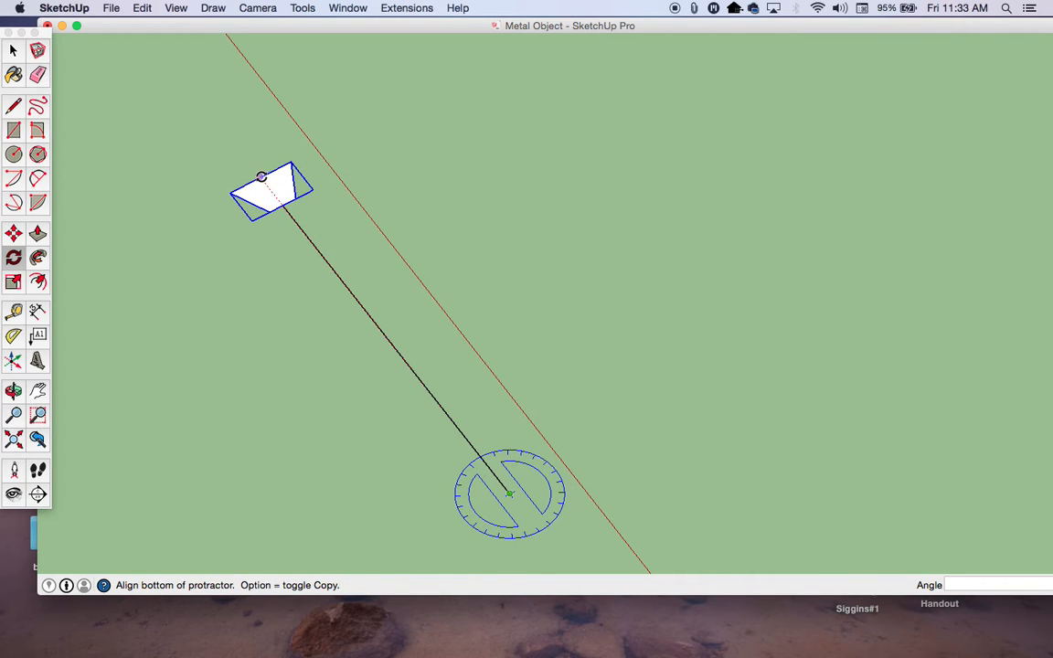
click(262, 176)
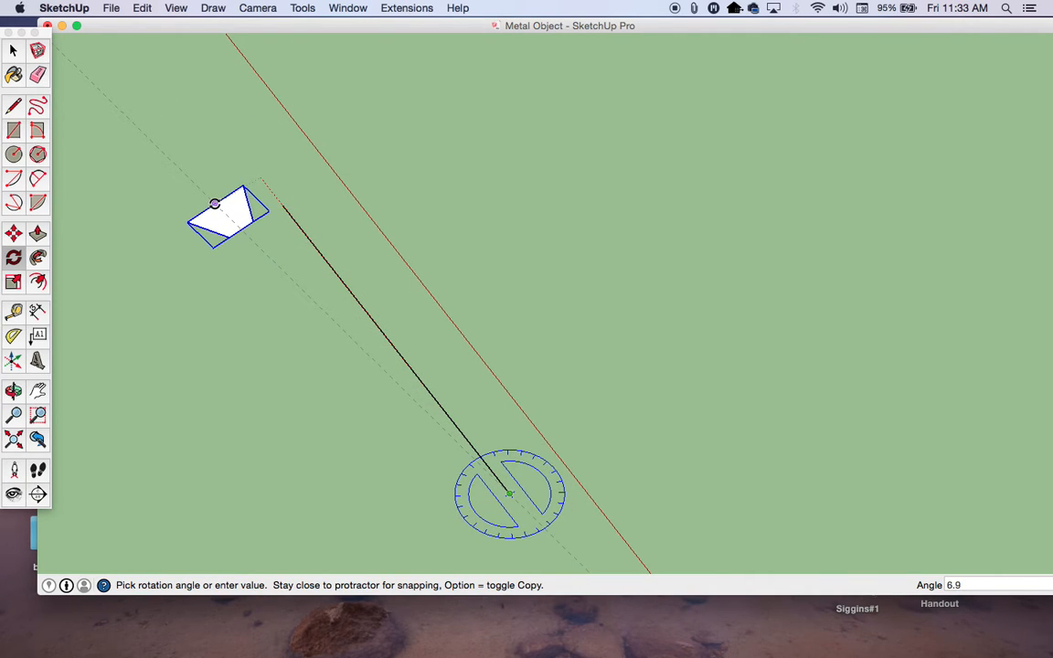
key(alt)
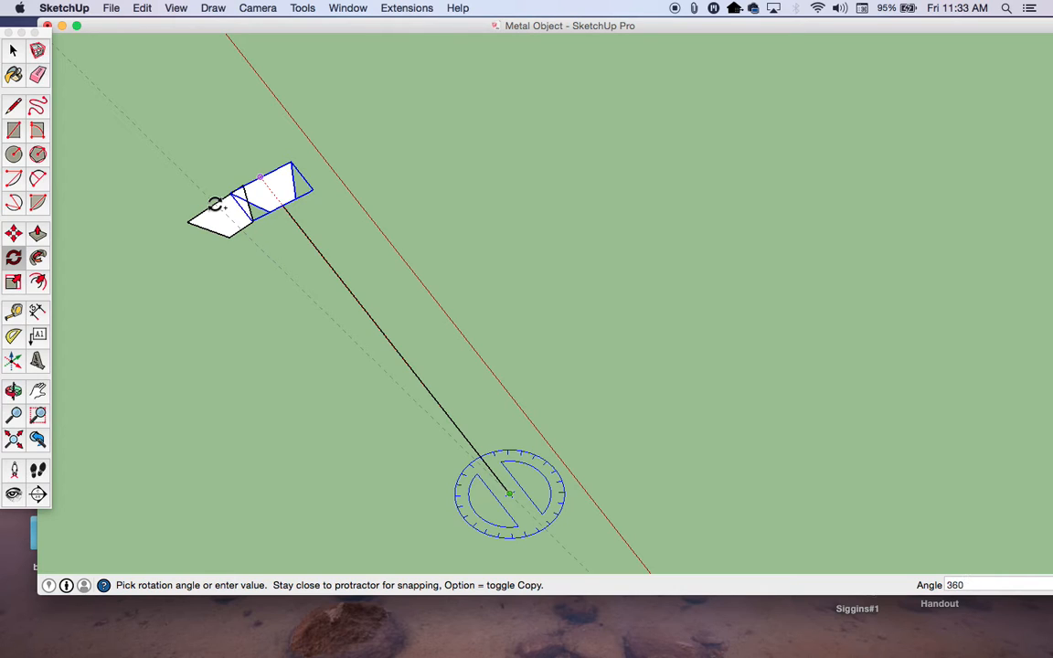
key(Return)
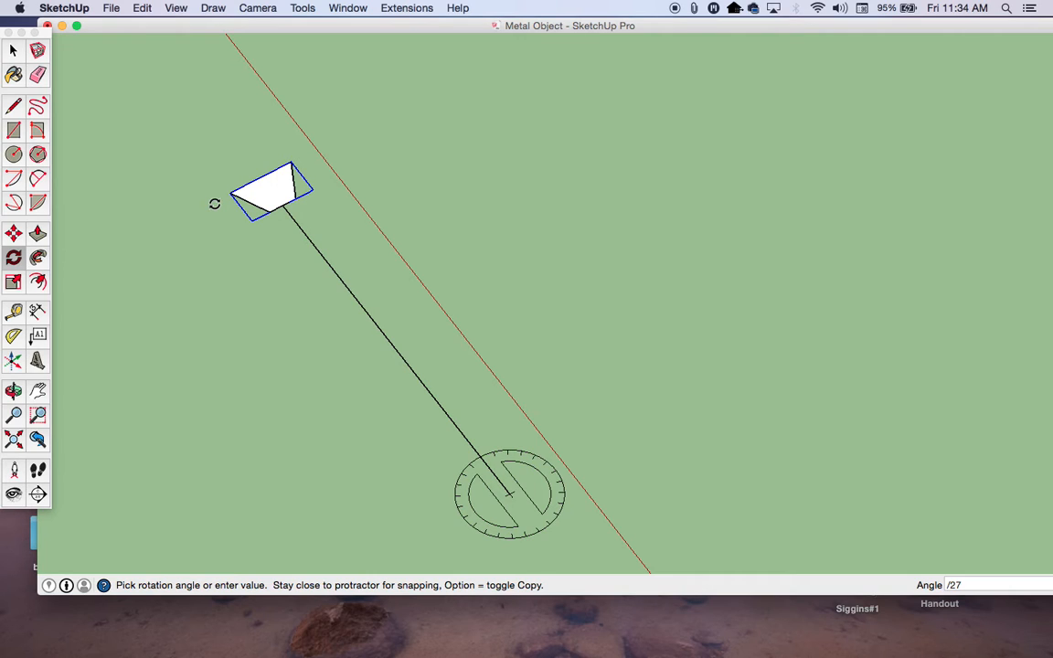
key(Return)
scroll(214, 202, down, 4)
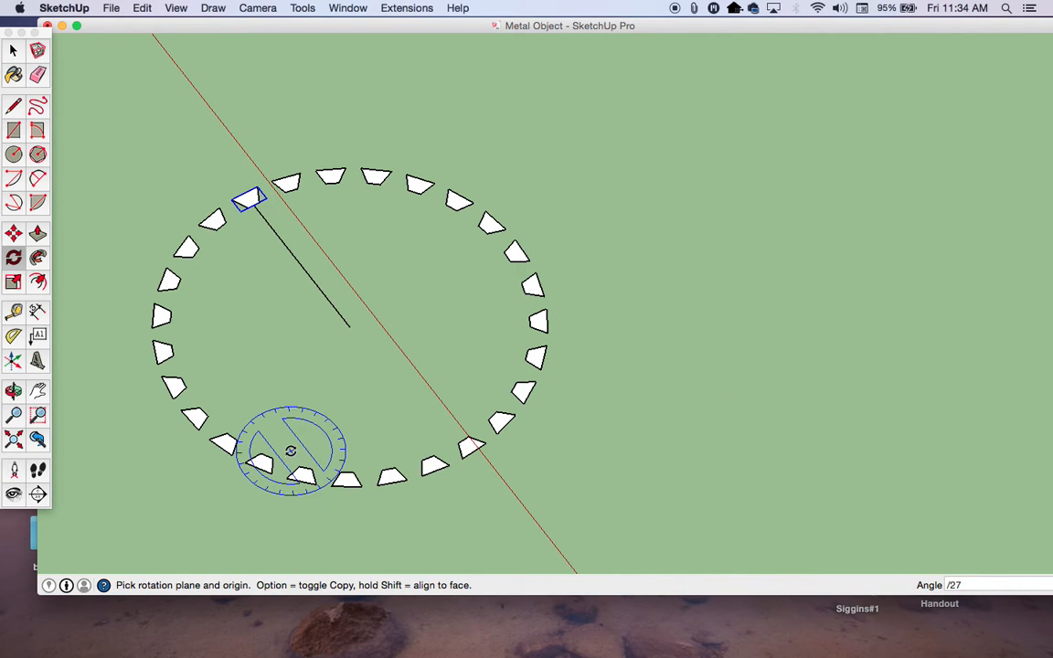
key(space)
click(333, 316)
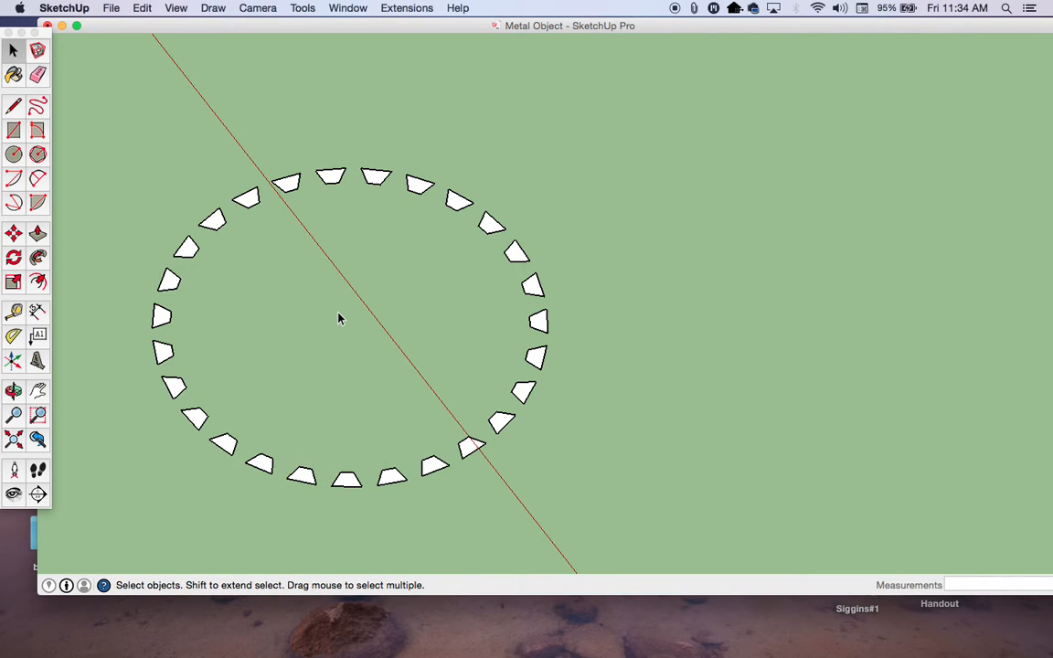
Open one trapezoid component for editing, push/pull its face up 40 mm, and close the component
scroll(288, 196, up, 3)
click(290, 175)
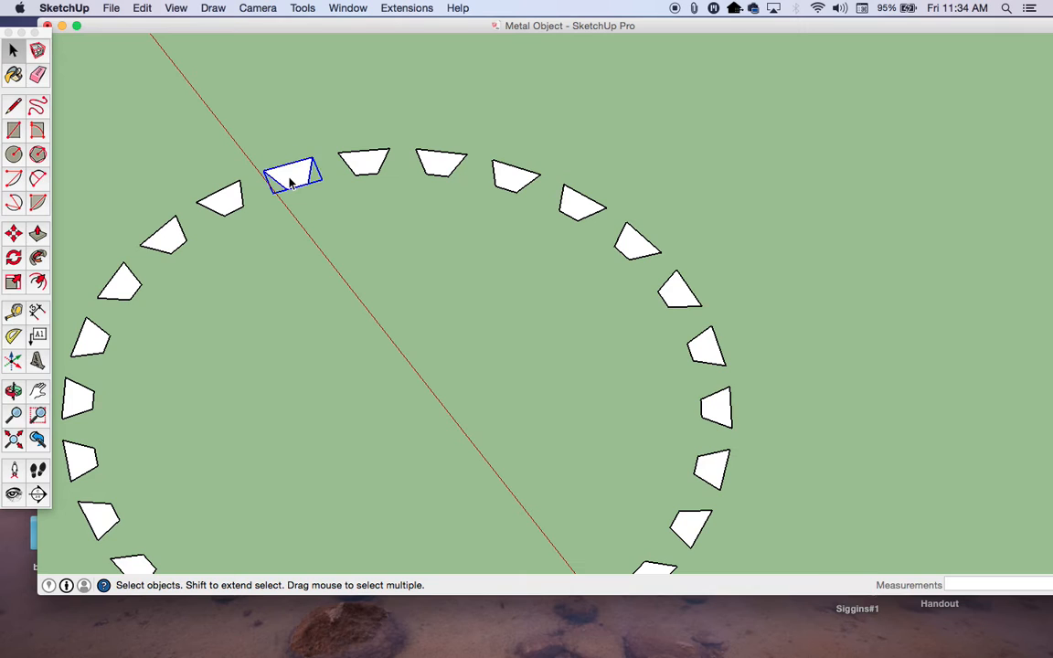
double_click(267, 165)
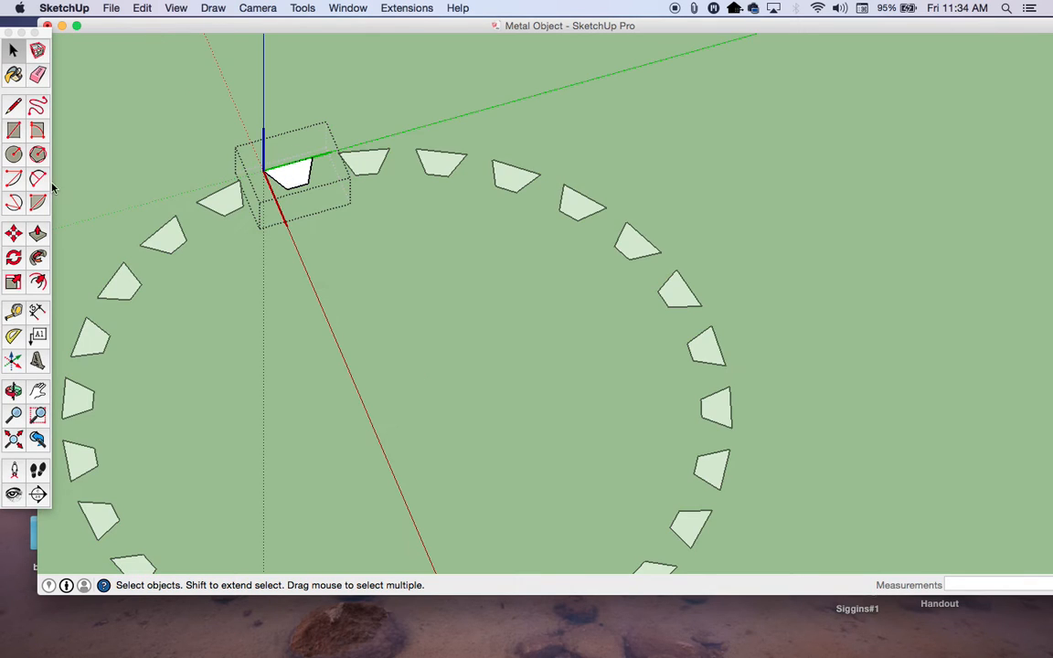
click(38, 234)
click(289, 176)
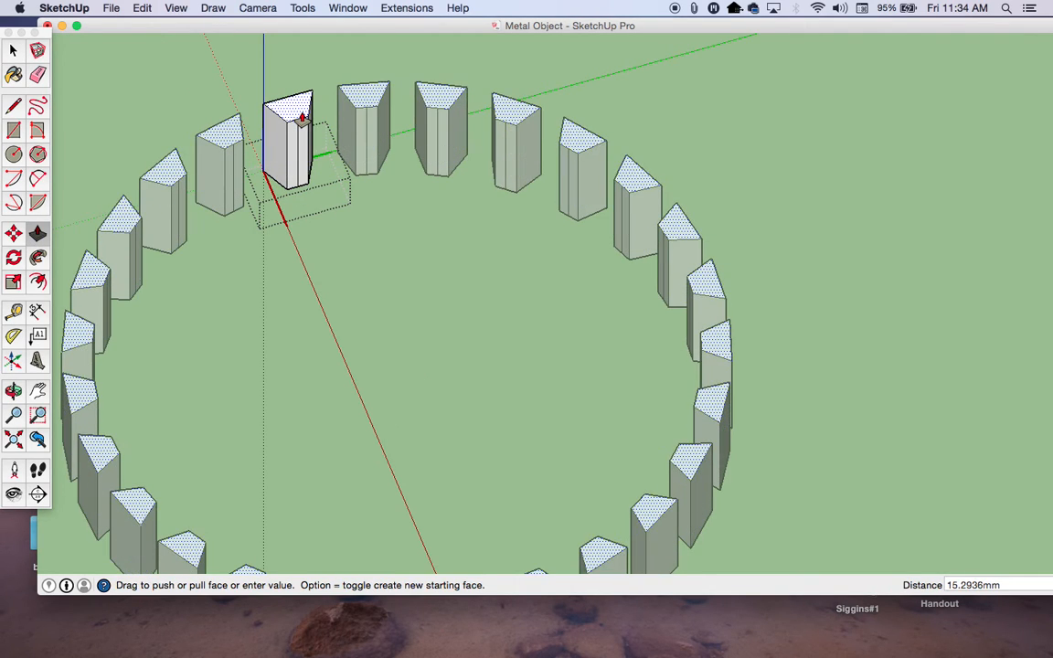
scroll(301, 114, down, 3)
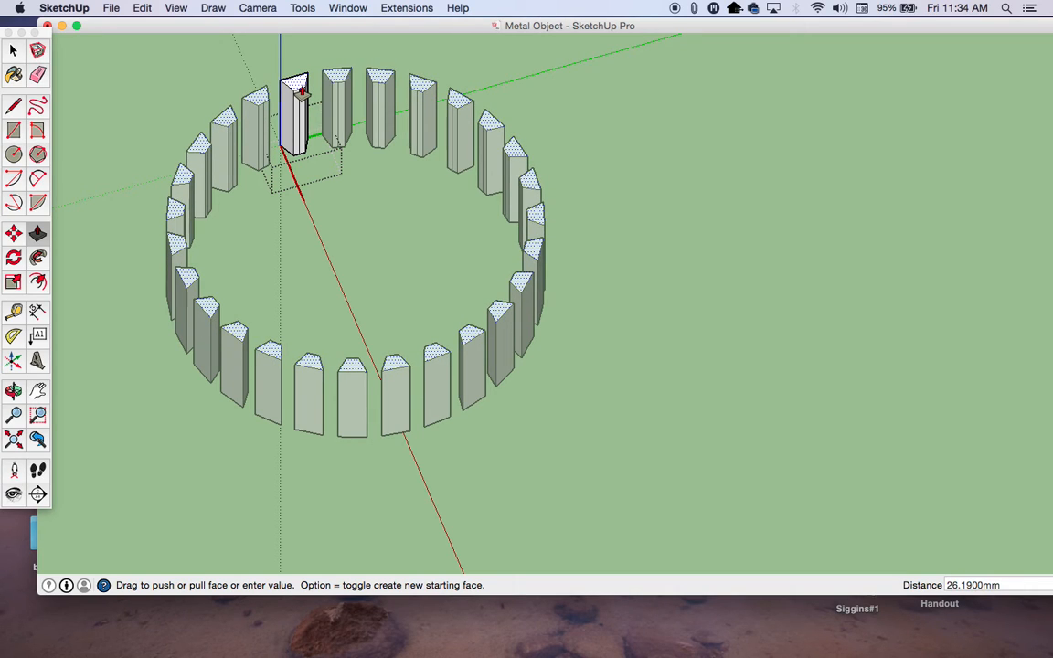
text(40)
key(Return)
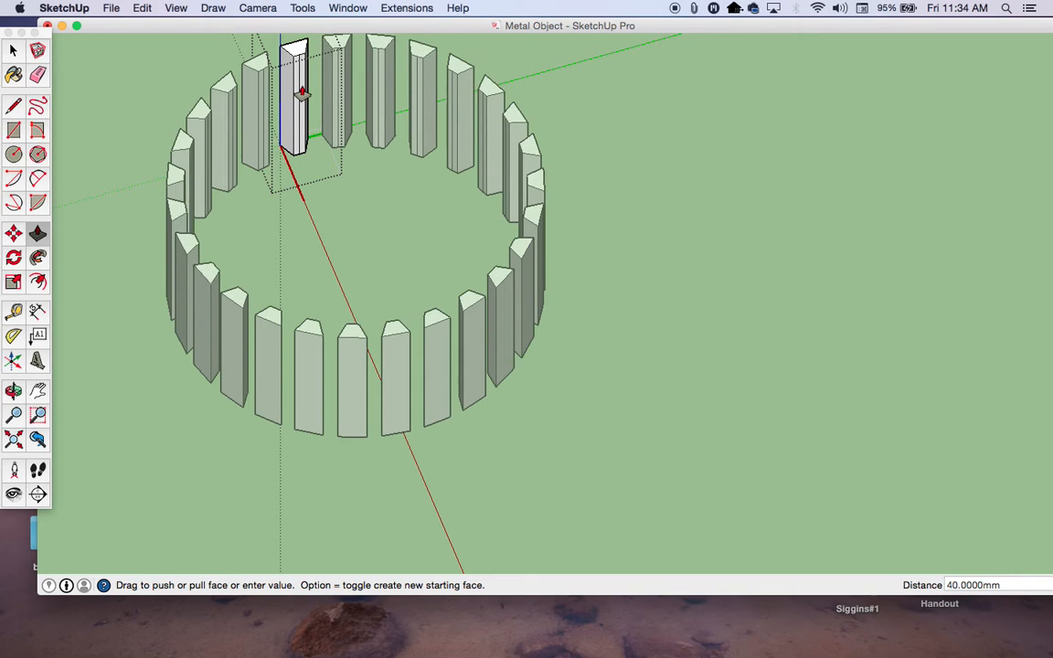
scroll(339, 171, down, 2)
key(space)
click(331, 169)
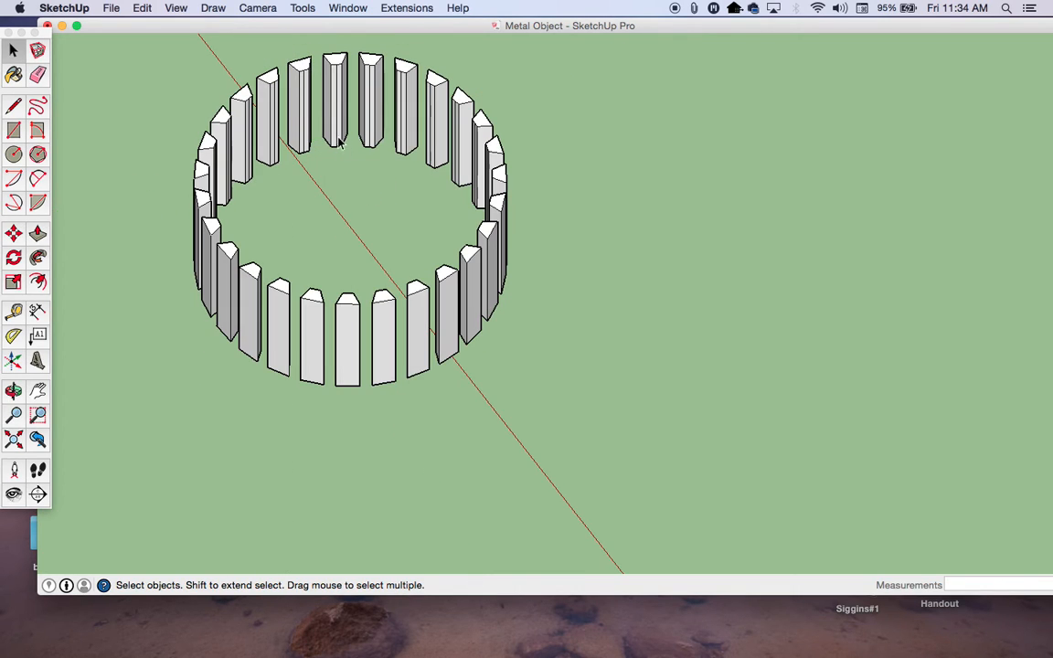
Inside one tooth component, delete the stray vertical line down the middle of its inner face, then close the component
scroll(308, 130, up, 2)
scroll(315, 64, up, 3)
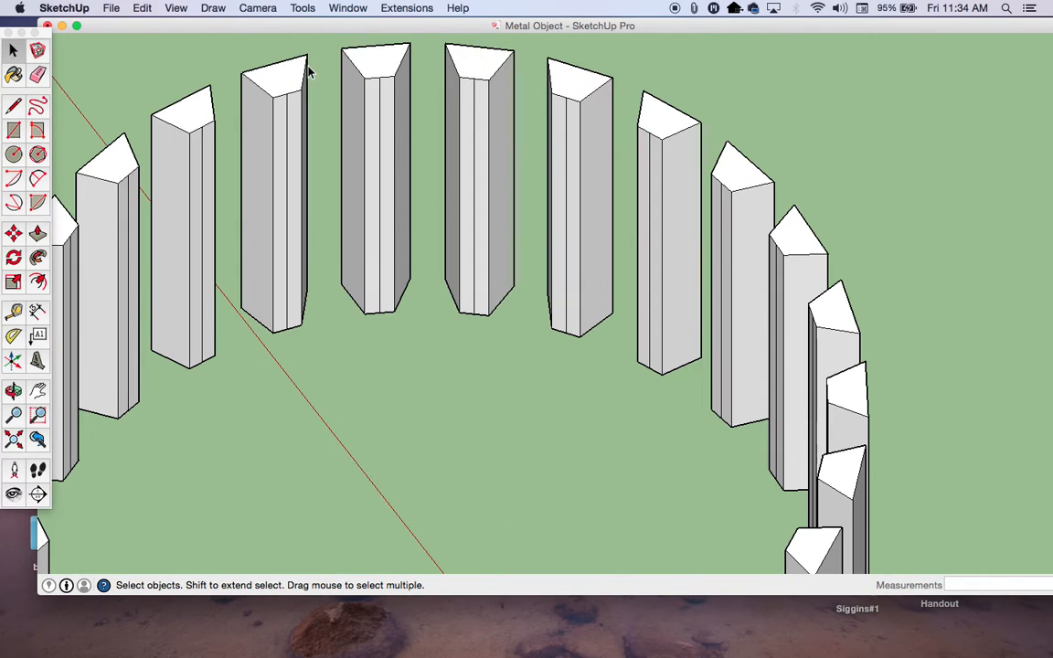
double_click(286, 123)
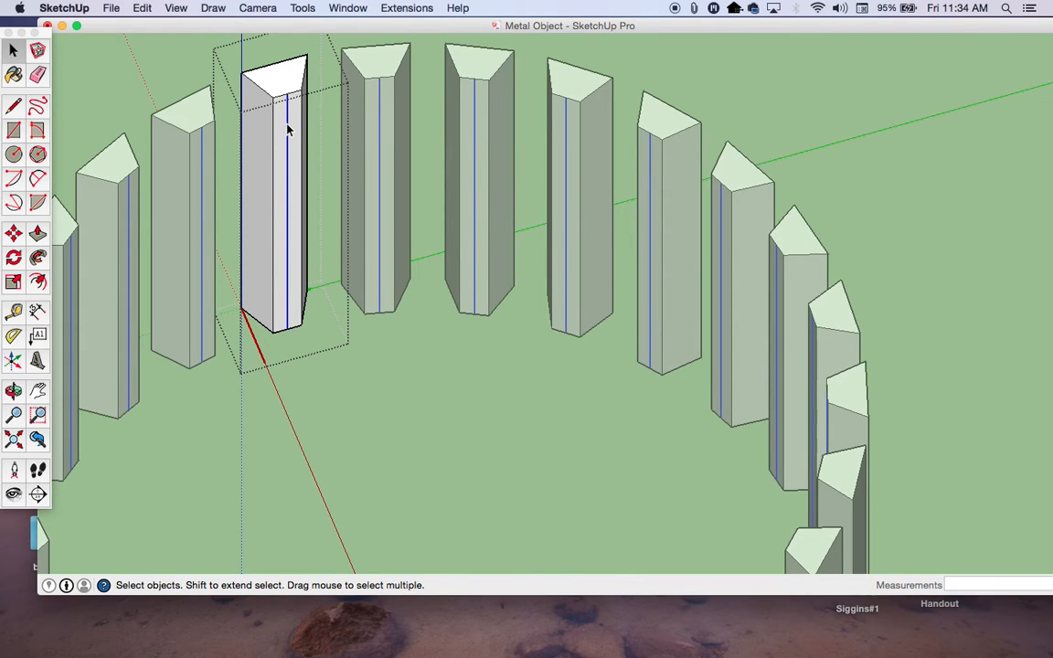
key(Delete)
click(423, 331)
Select the entire circle of teeth and combine them into one group
scroll(396, 313, down, 3)
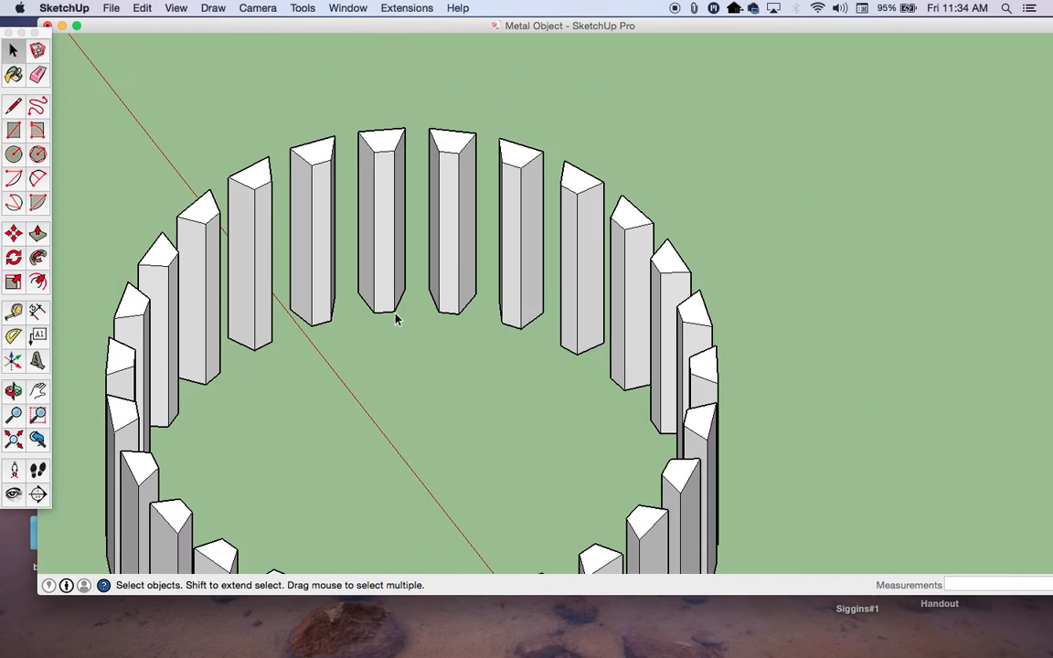
scroll(396, 318, down, 3)
scroll(365, 270, down, 5)
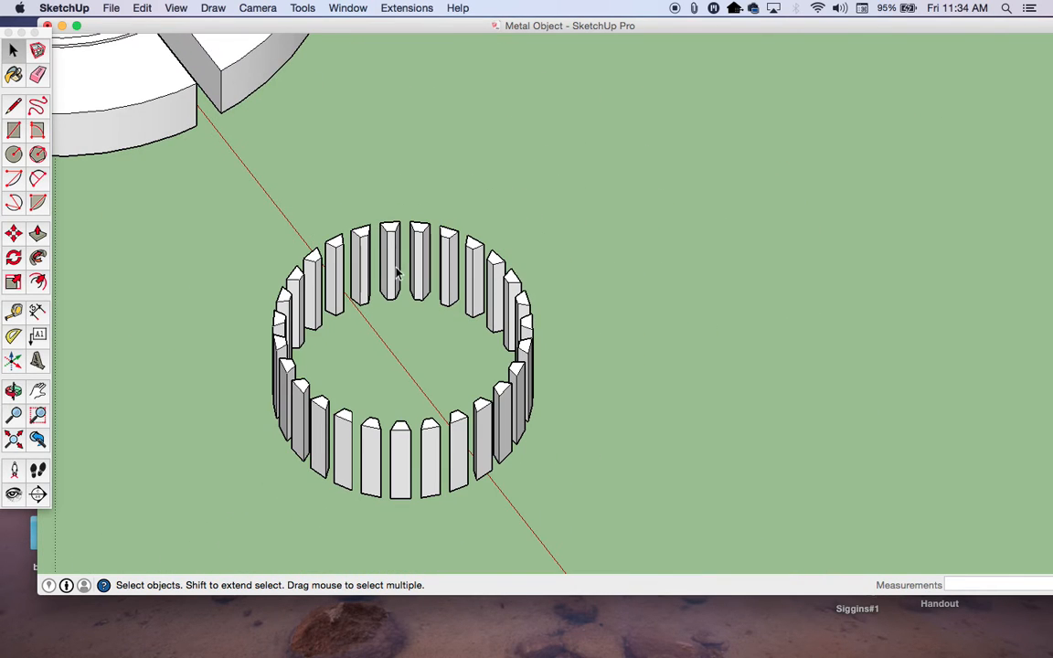
click(393, 268)
click(528, 231)
drag(610, 503, 191, 186)
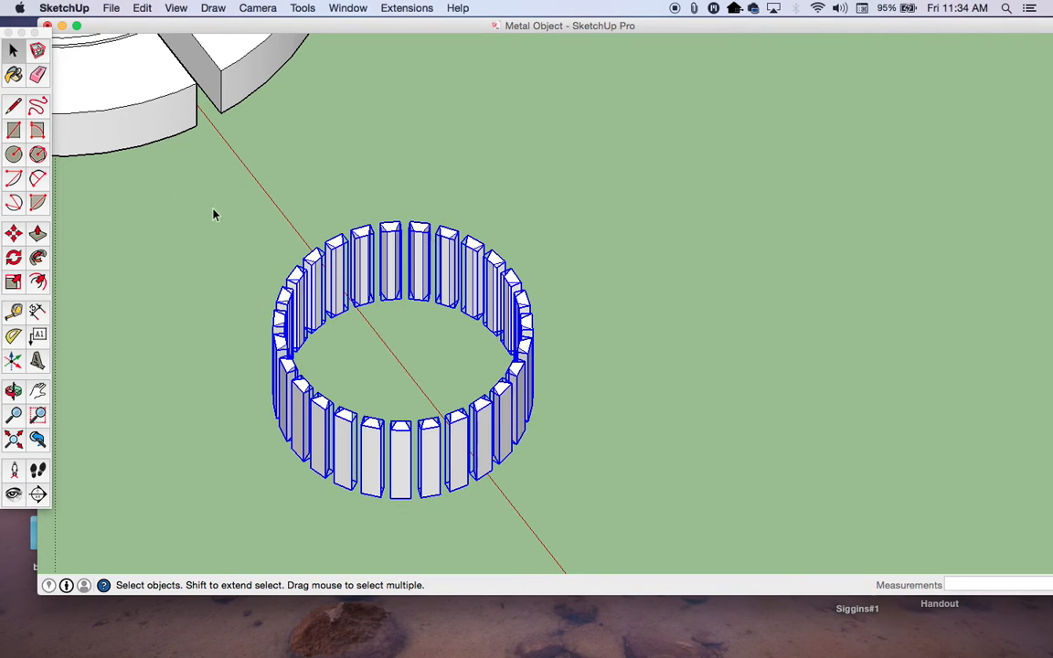
right_click(384, 249)
click(437, 376)
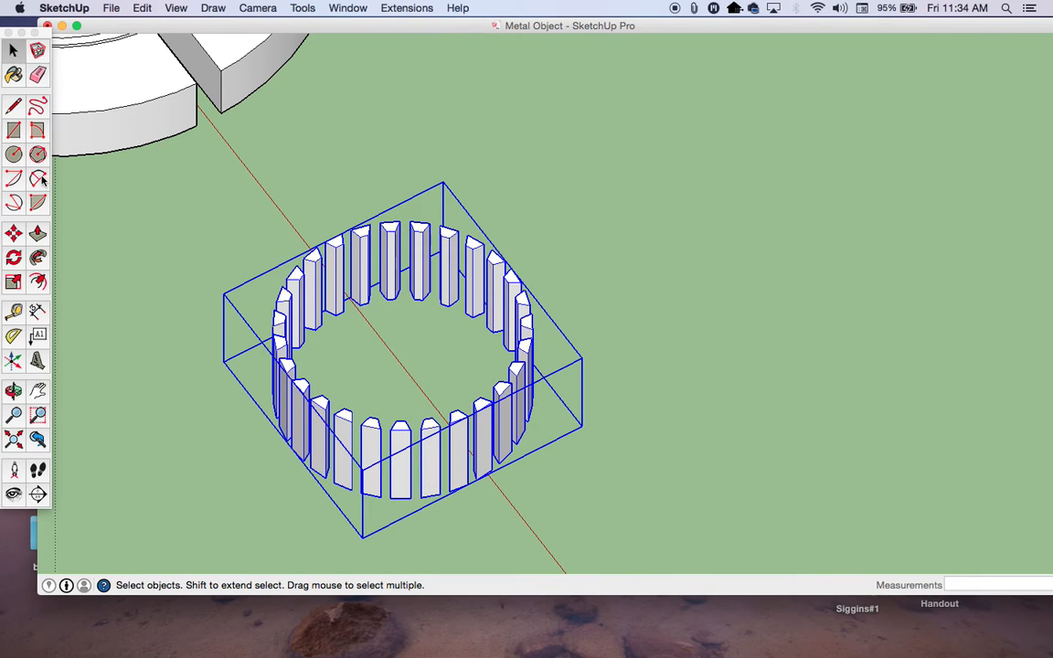
Move the tooth group by a top outer corner of one tooth onto the inner top edge of the slotted ring
key(m)
scroll(385, 234, up, 3)
scroll(301, 235, up, 2)
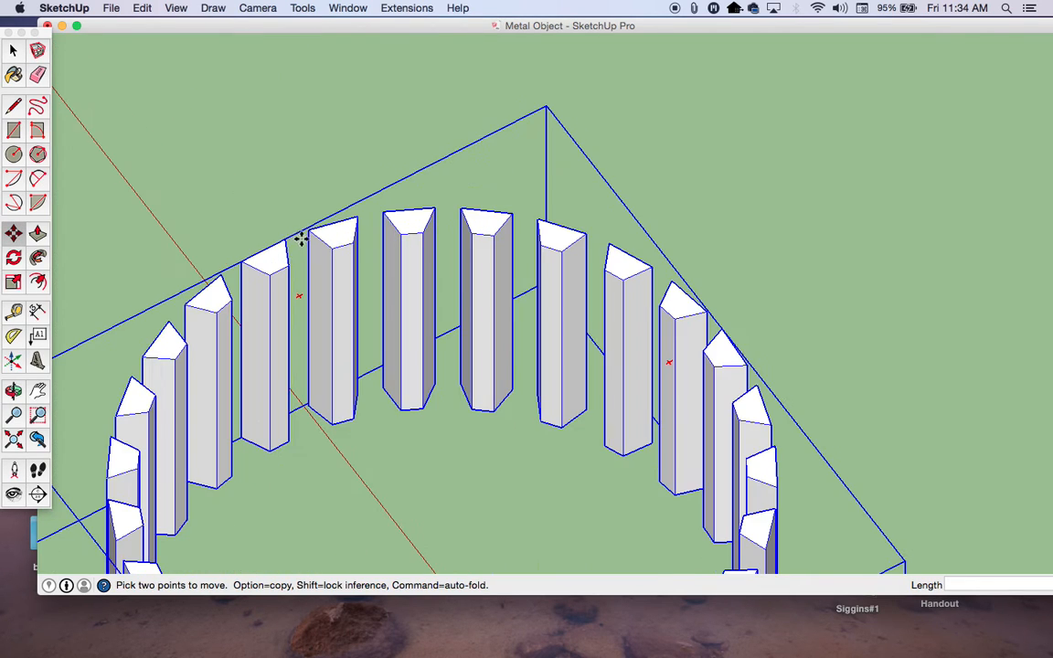
scroll(266, 252, down, 1)
scroll(266, 252, down, 6)
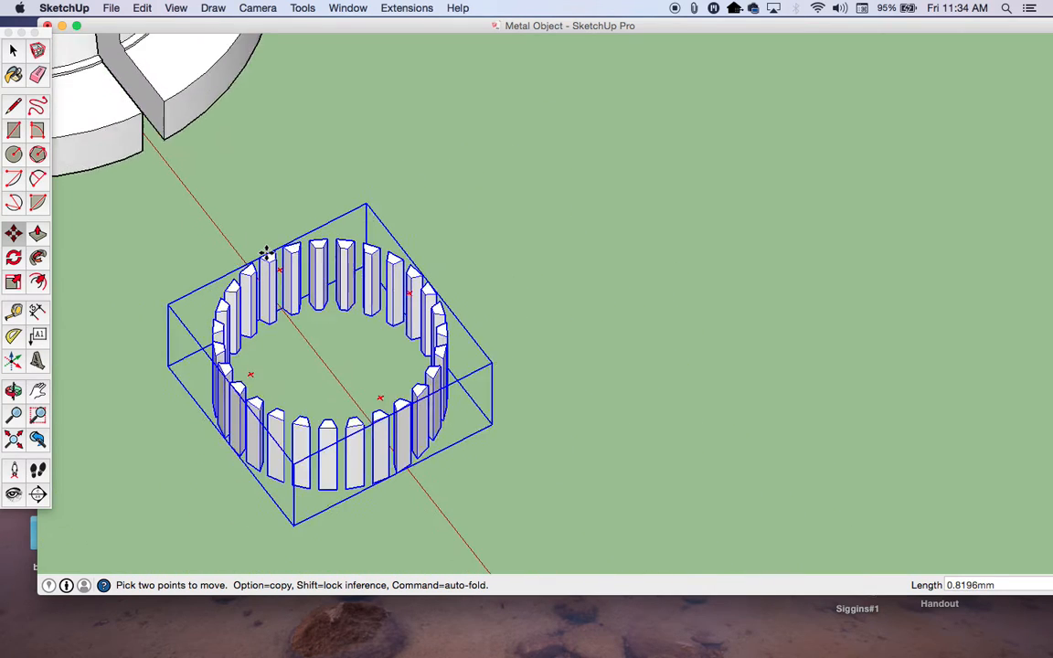
scroll(183, 111, up, 10)
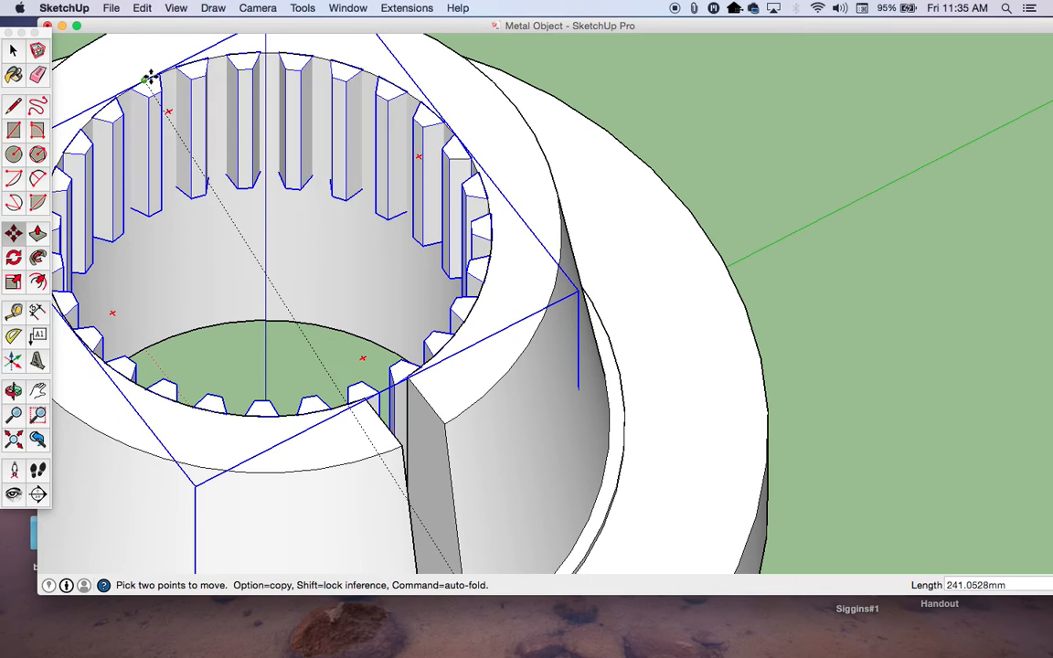
click(147, 80)
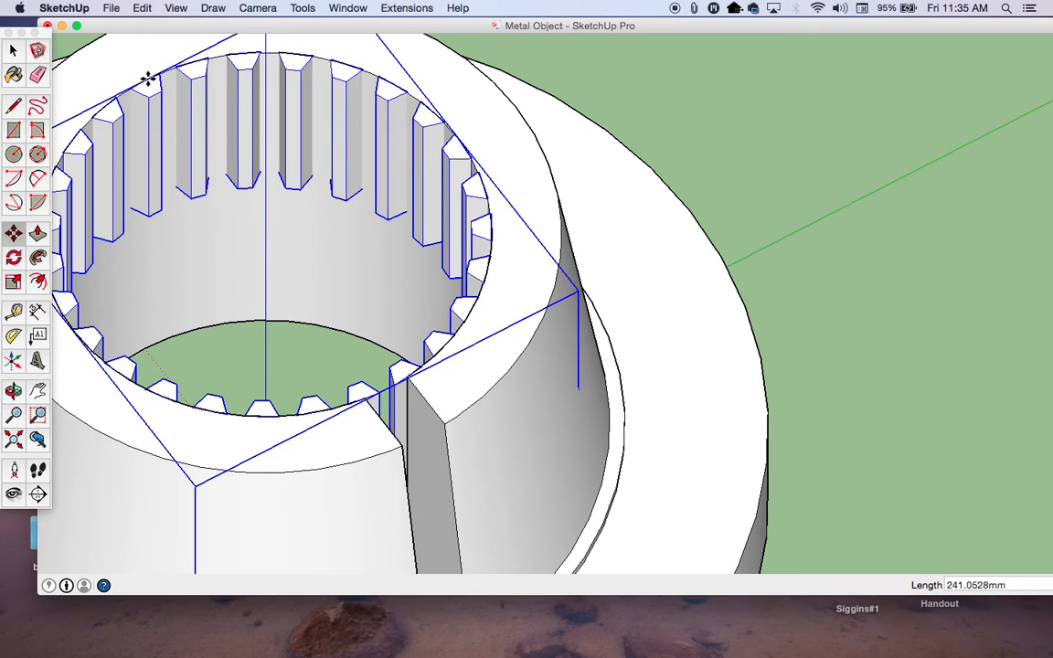
From the bottom view, open the tooth group, delete the two teeth overlapping the ring's slot, and close the group
key(super+3)
key(super+4)
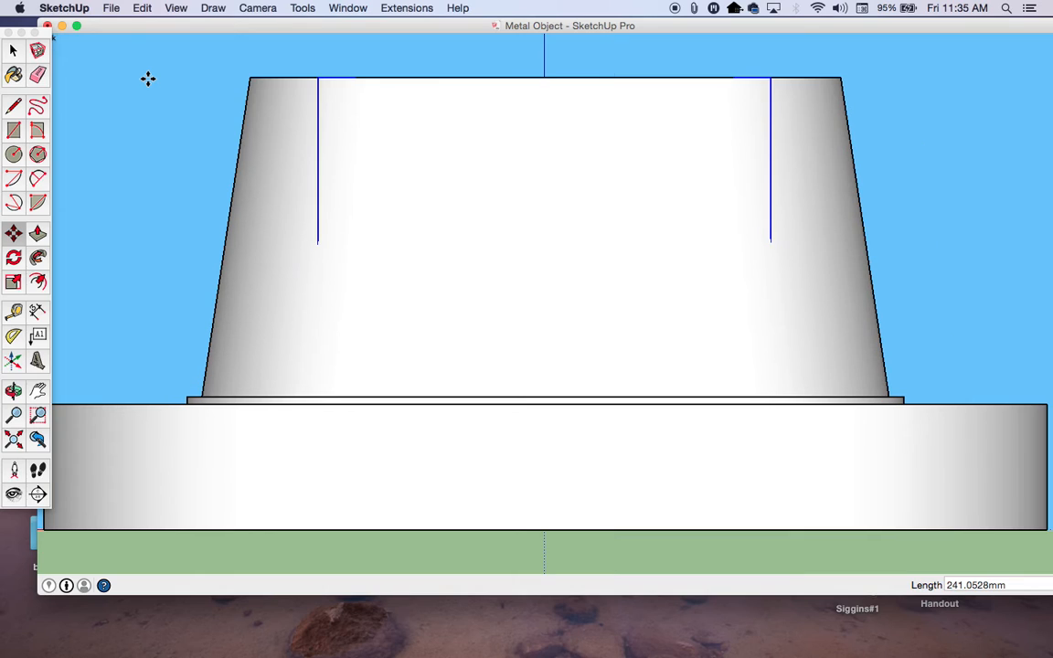
key(super+5)
key(super+6)
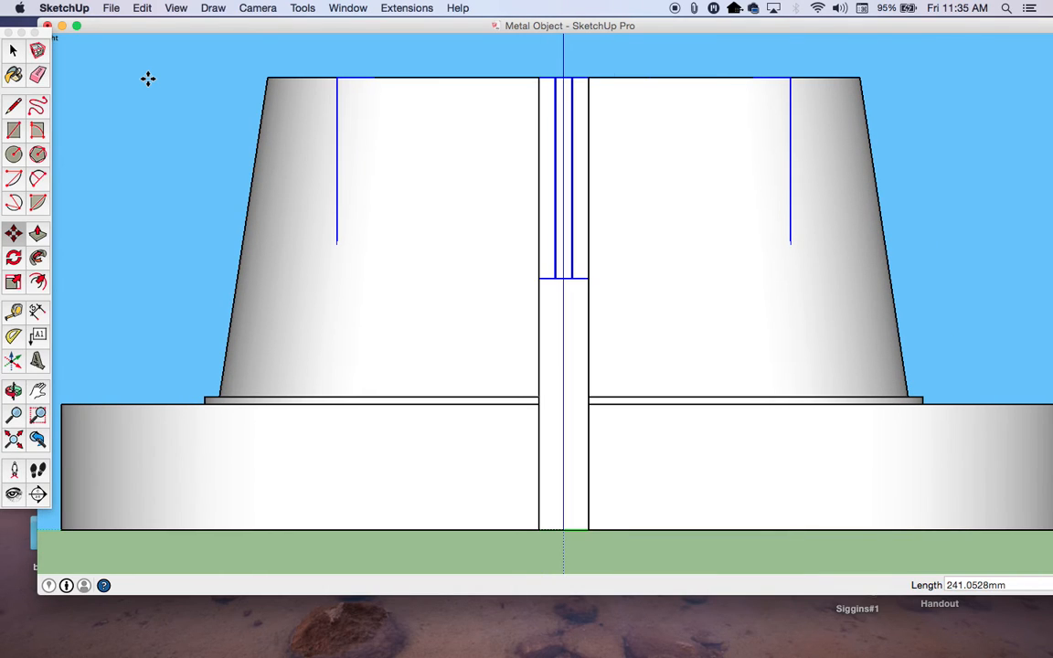
key(super+3)
key(super+2)
scroll(345, 206, down, 3)
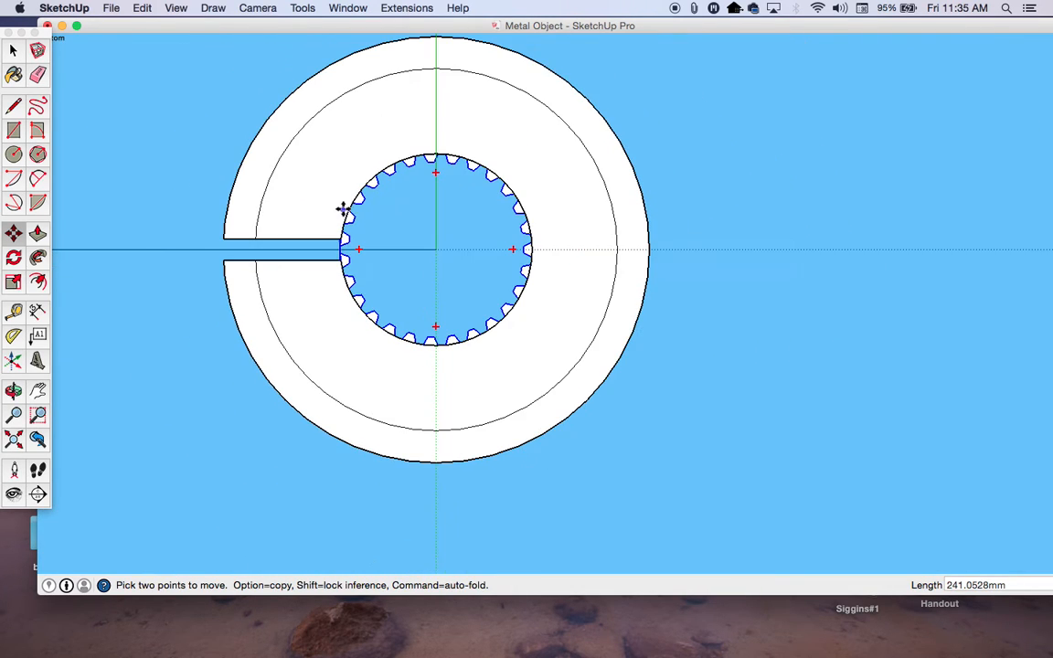
scroll(501, 211, up, 2)
scroll(501, 210, up, 1)
scroll(324, 236, up, 2)
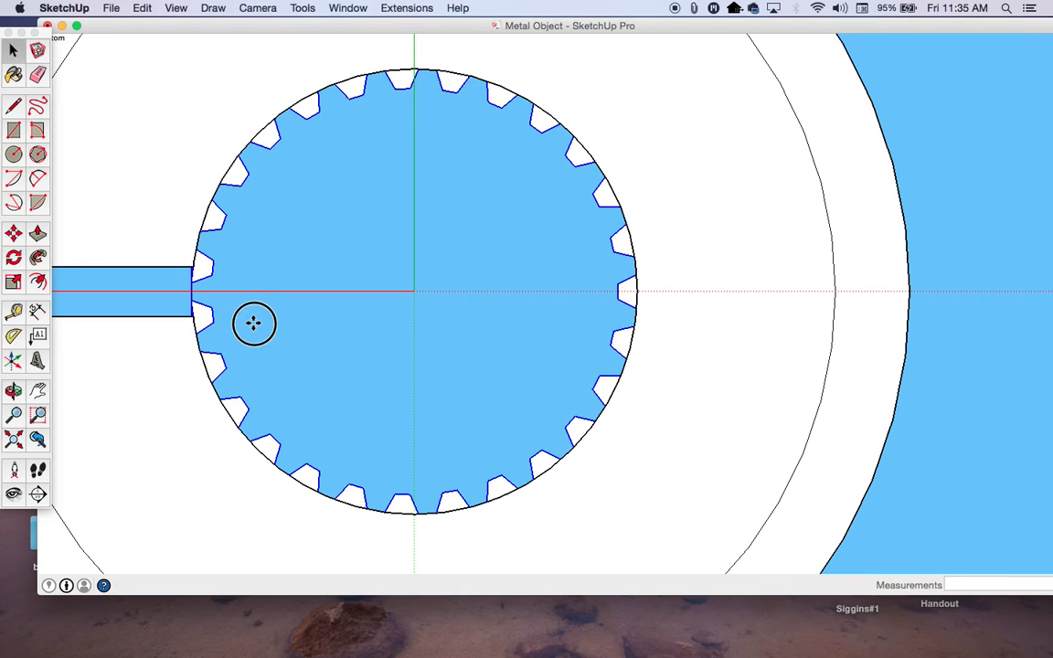
key(space)
click(203, 315)
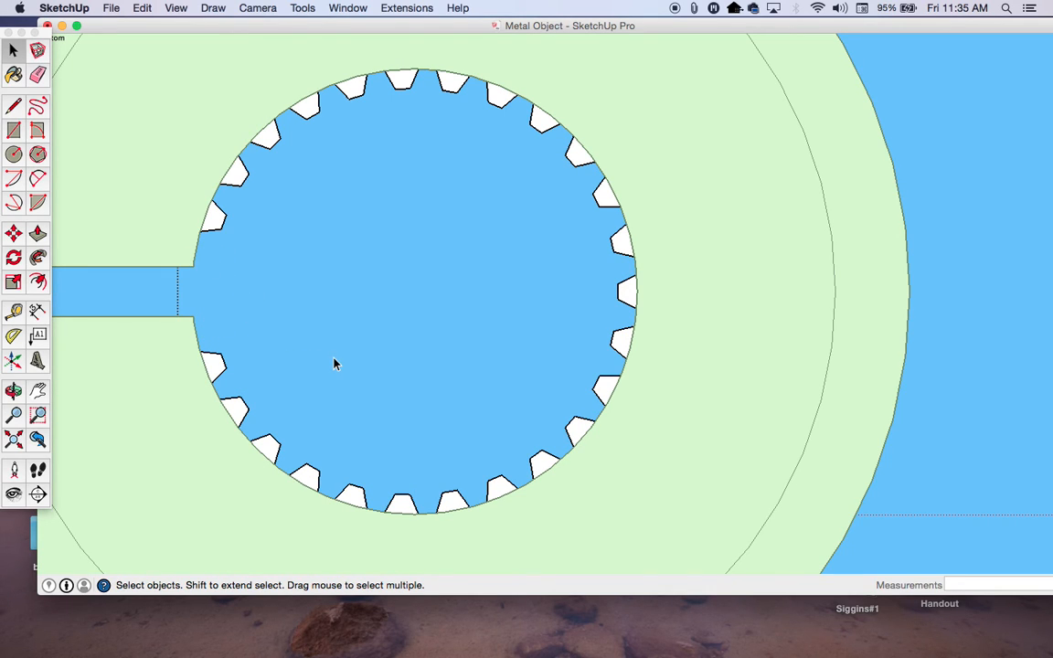
scroll(333, 364, down, 6)
click(648, 354)
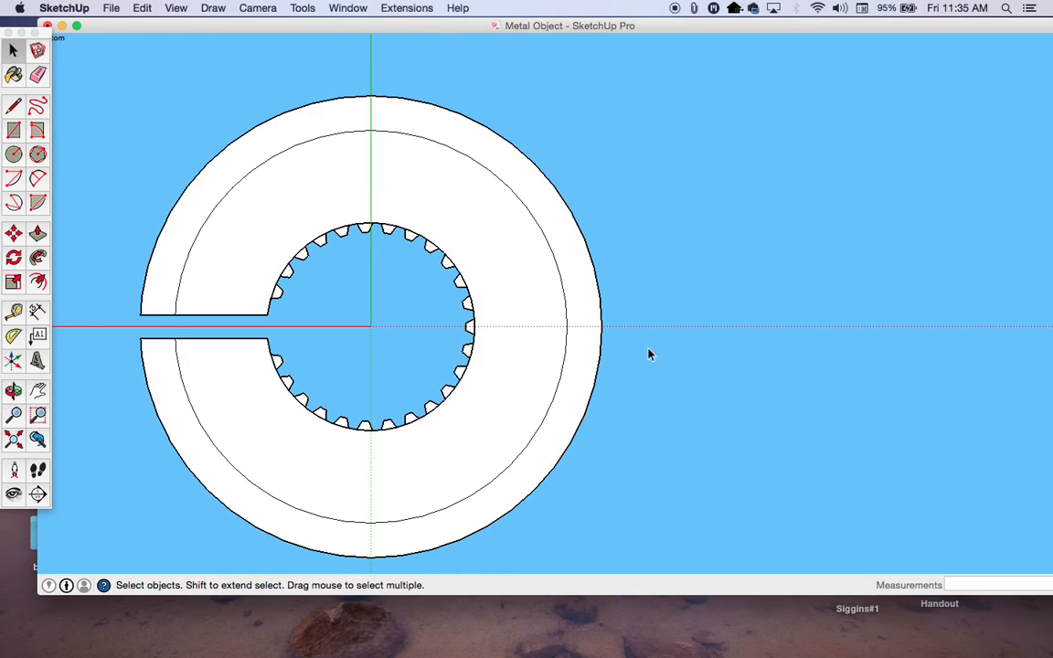
Move the tooth group 20 mm down along the blue axis inside the ring's bore
middle_drag(648, 355, 621, 392)
scroll(491, 270, up, 6)
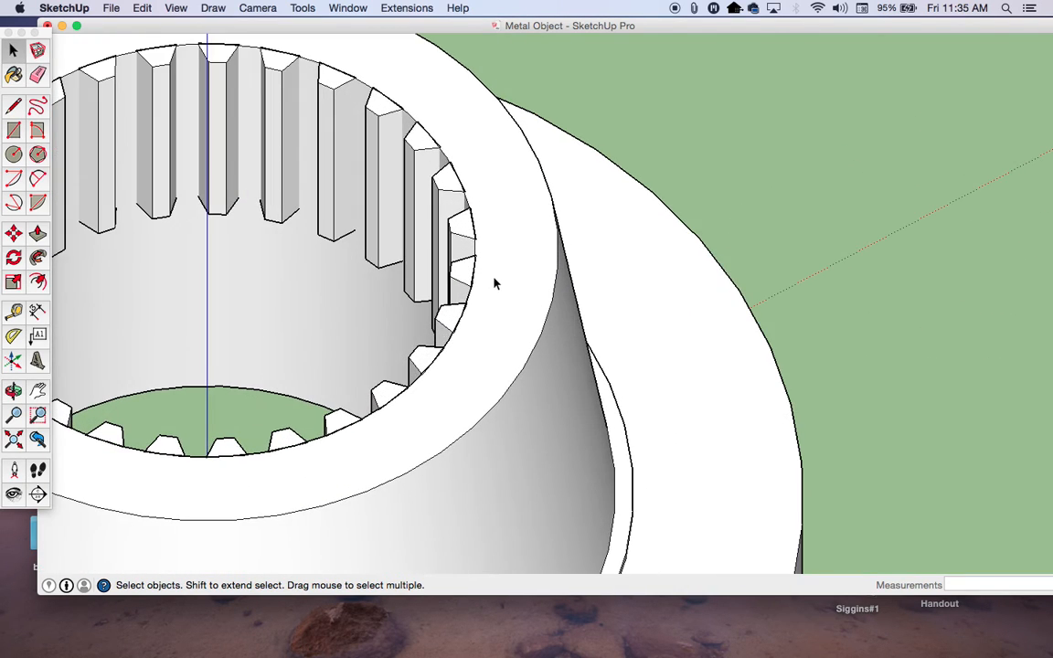
key(m)
click(452, 236)
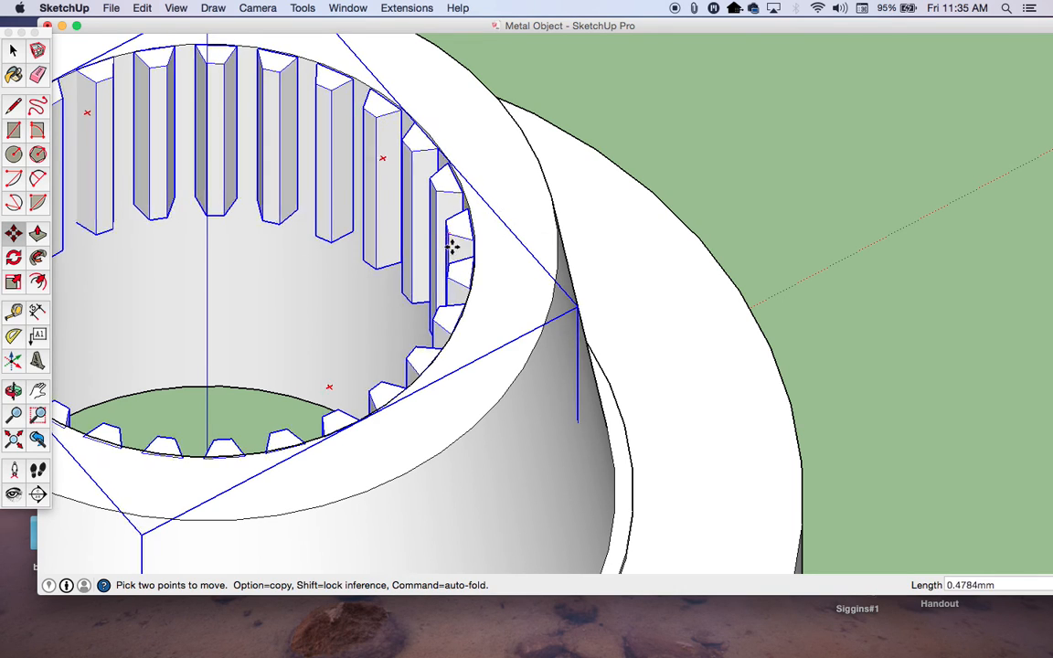
text(20)
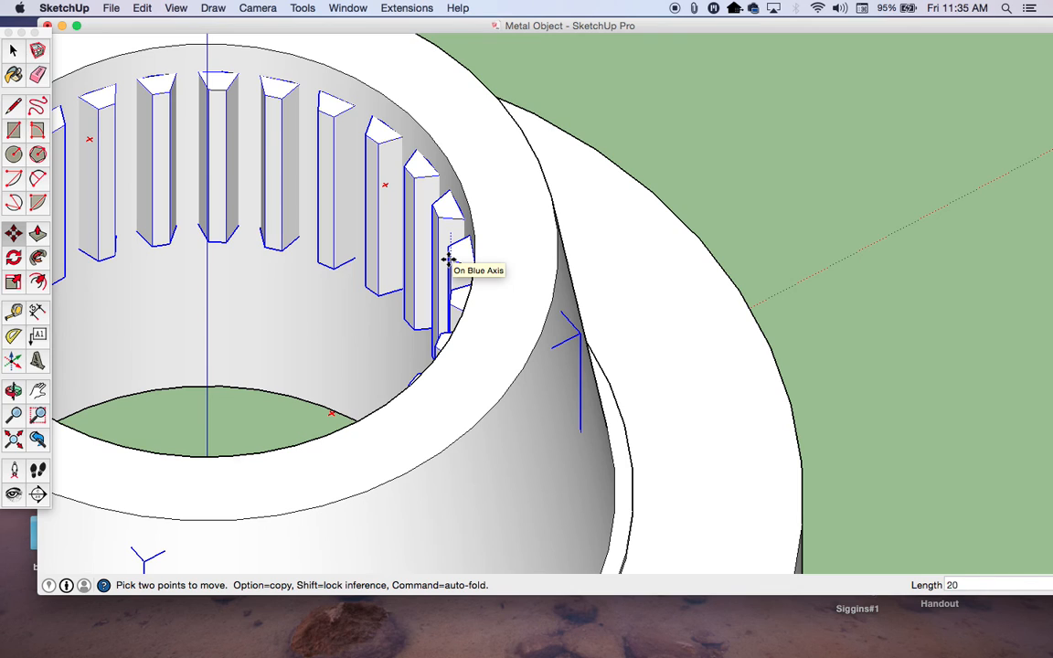
key(Return)
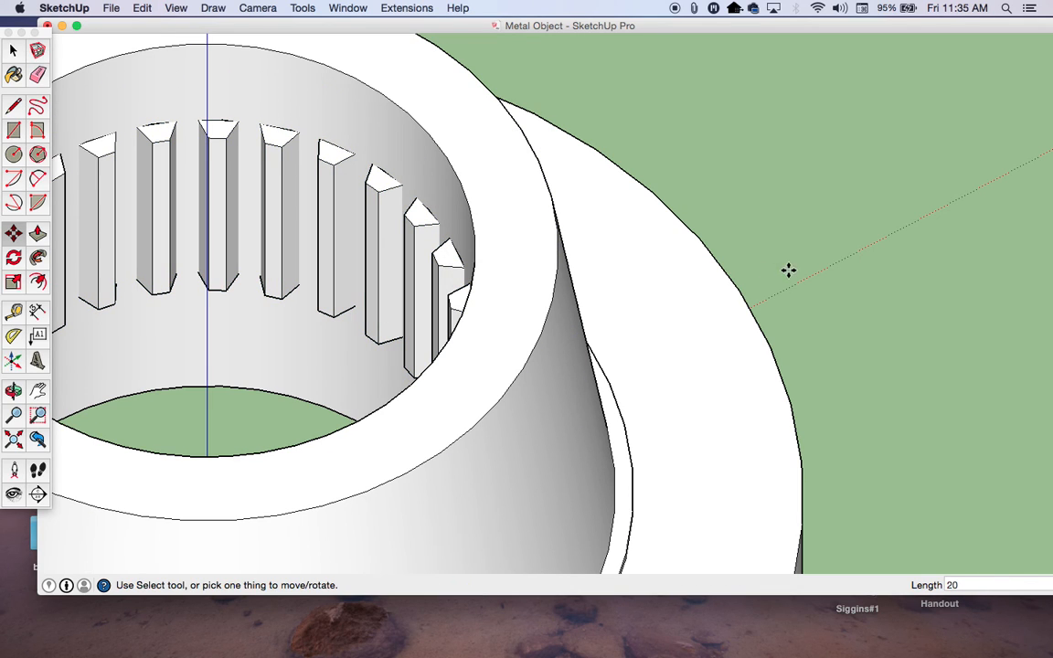
key(space)
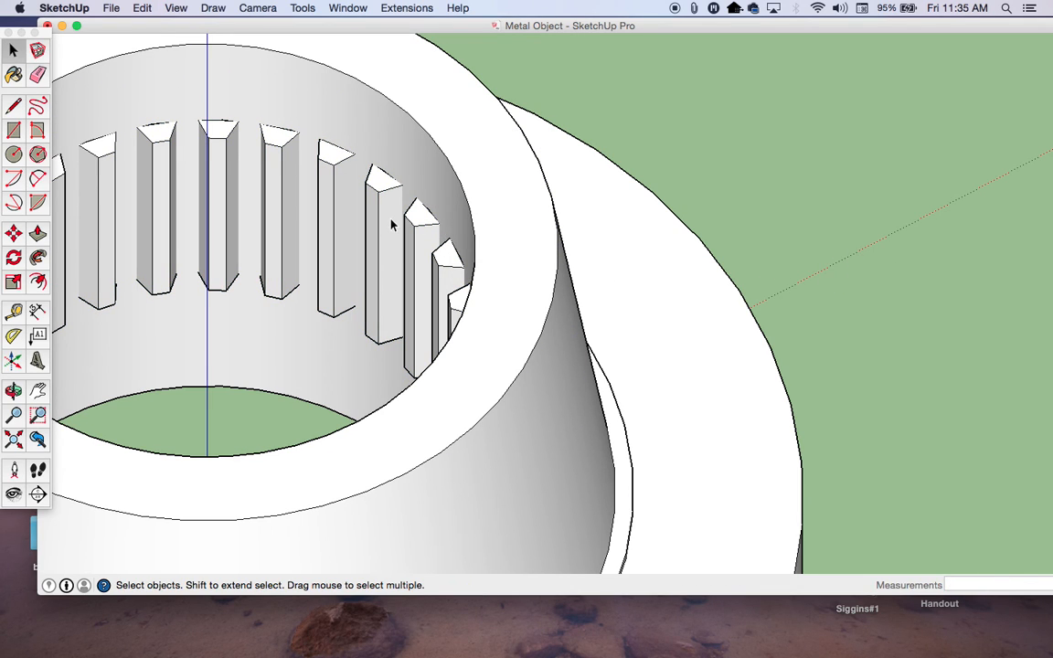
Examine the slotted ring and its recessed inner teeth from several angles, including from the slot side and from above
middle_drag(391, 224, 405, 272)
scroll(209, 312, down, 4)
scroll(329, 313, down, 3)
middle_drag(168, 321, 460, 326)
scroll(430, 365, down, 5)
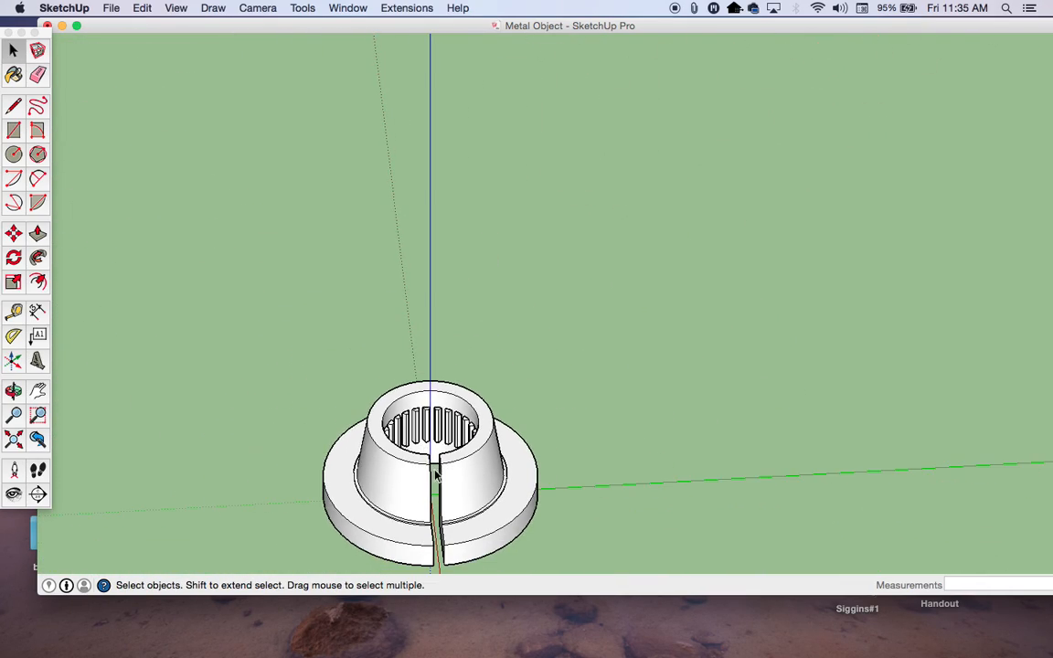
scroll(436, 475, up, 6)
mouse_move(332, 245)
middle_down()
mouse_move(394, 337)
mouse_move(589, 404)
mouse_move(385, 370)
middle_up()
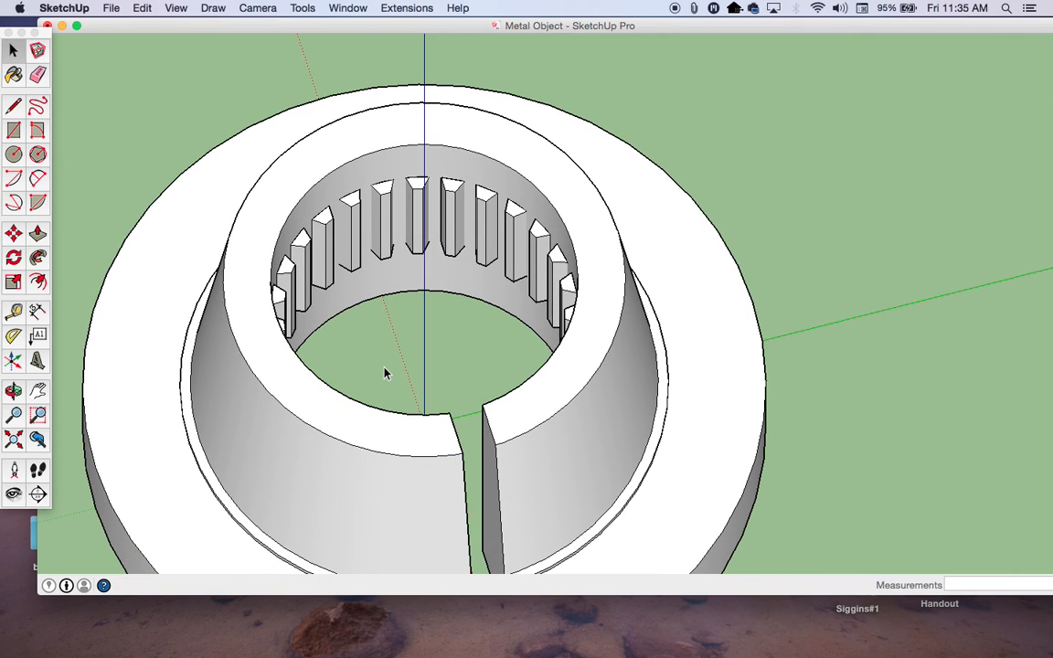